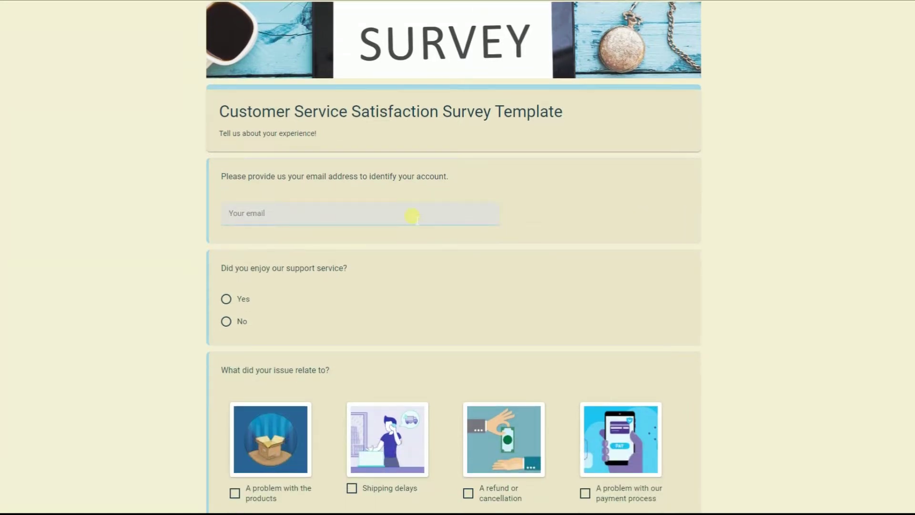
scroll(413, 216, "down", 2)
Step: Answer Yes, select Shipping delays, add a comment and finish the satisfaction survey
left_click(226, 197)
scroll(253, 208, "down", 4)
left_click(352, 232)
scroll(328, 238, "down", 2)
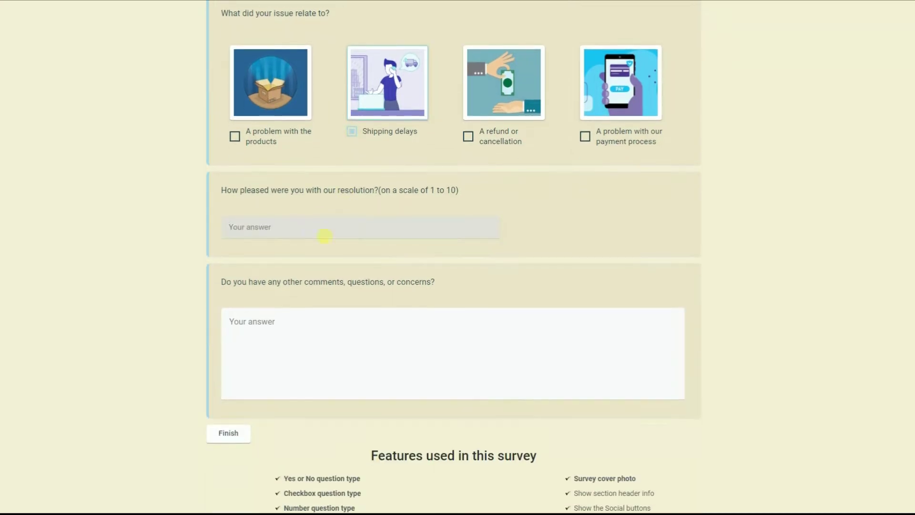
scroll(316, 241, "down", 1)
left_click(322, 286)
type("Great Job")
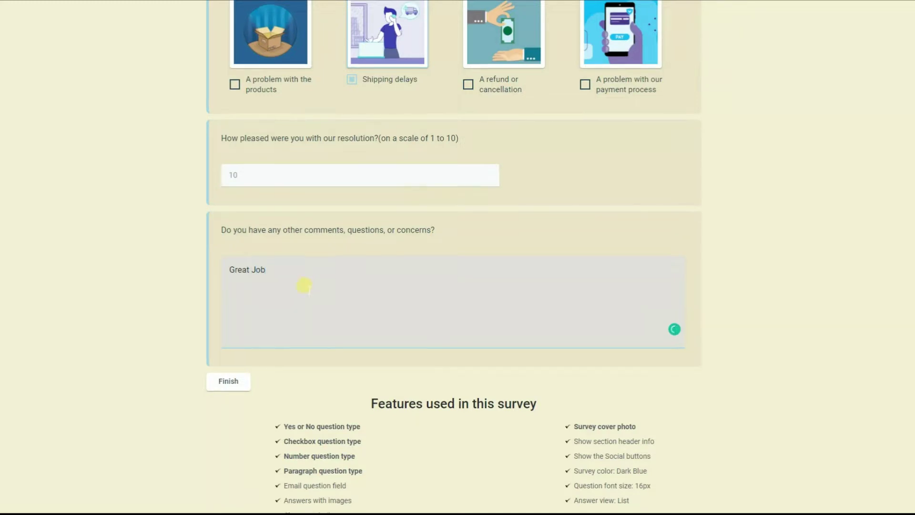
scroll(325, 279, "down", 1)
left_click(228, 279)
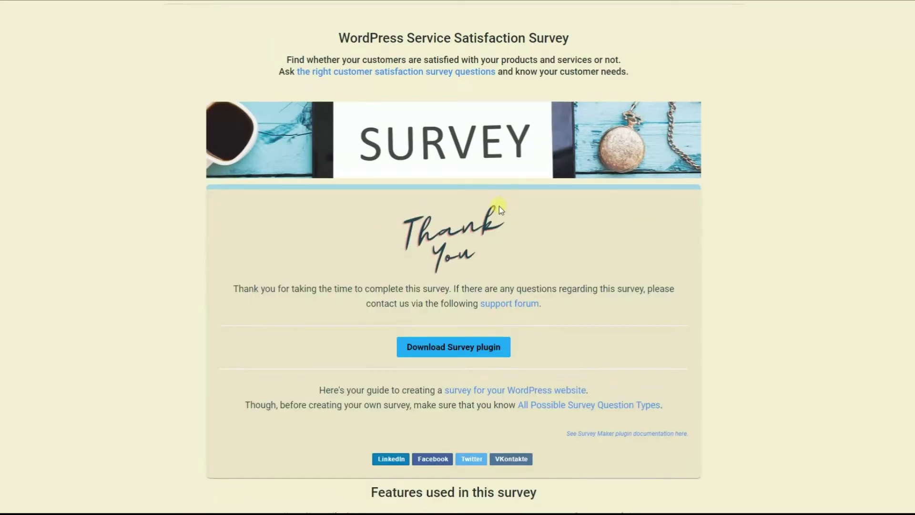
scroll(498, 206, "down", 3)
scroll(499, 206, "down", 4)
scroll(499, 206, "down", 4)
scroll(500, 209, "down", 2)
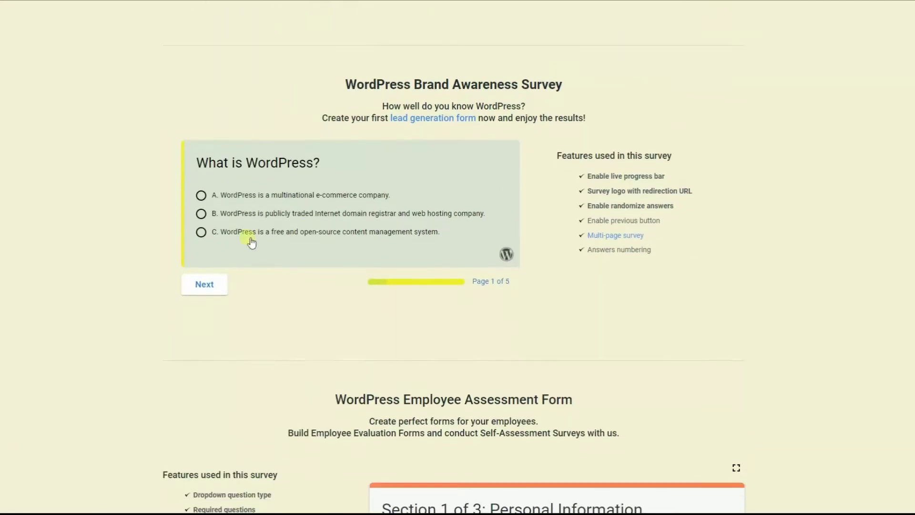
Step: Advance the Brand Awareness survey through pages 2 and 3
left_click(206, 283)
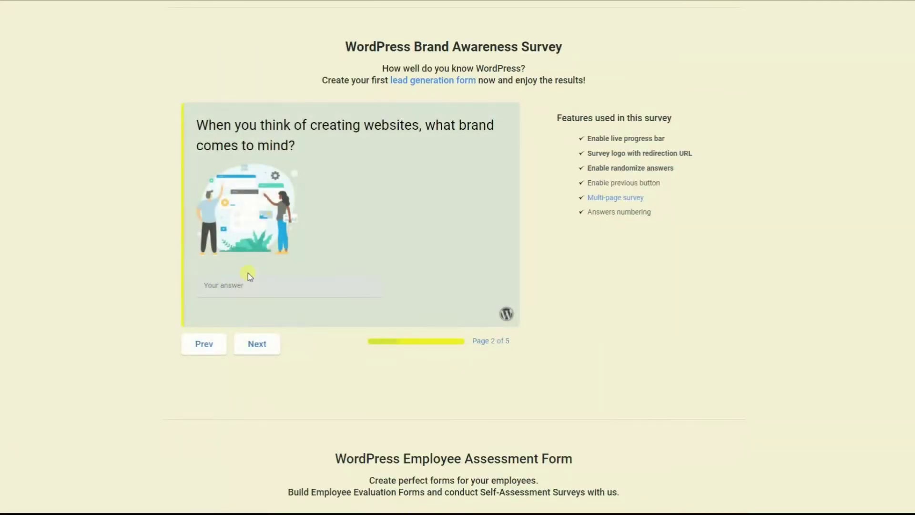
left_click(257, 344)
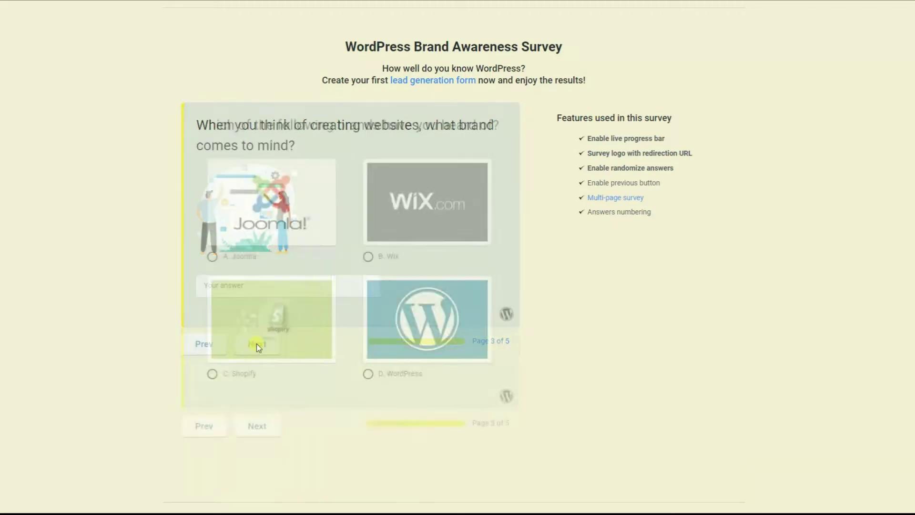
scroll(315, 326, "down", 3)
scroll(342, 273, "down", 4)
scroll(342, 272, "down", 4)
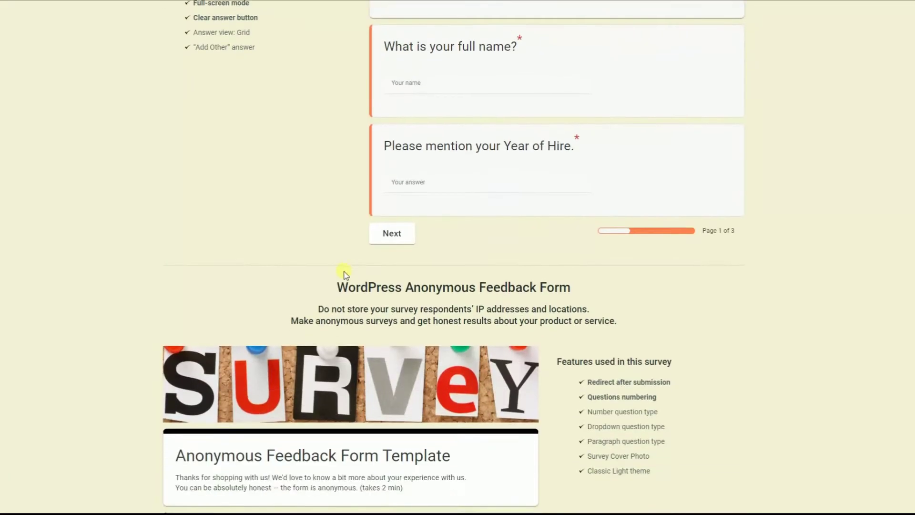
scroll(342, 273, "down", 3)
scroll(342, 273, "down", 3)
scroll(343, 275, "down", 1)
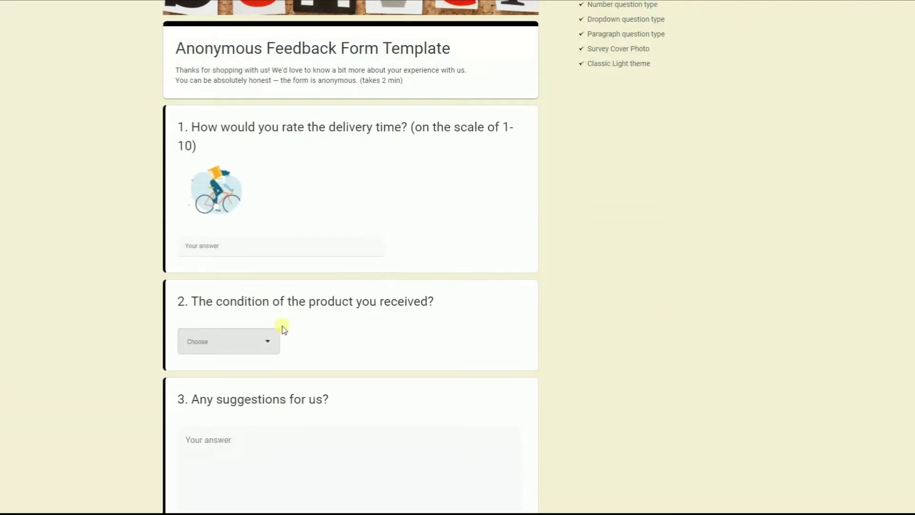
Step: Rate the product condition as 2 and finish the Anonymous Feedback Form
left_click(267, 340)
left_click(219, 390)
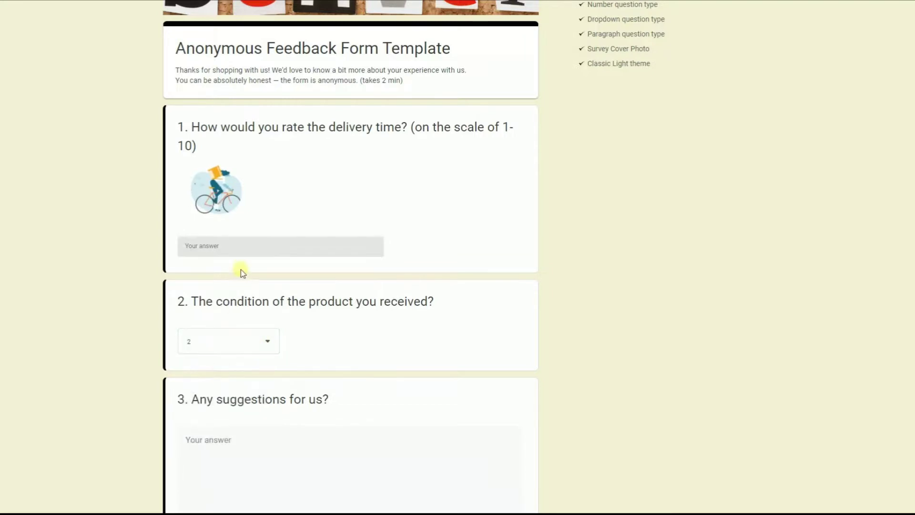
scroll(236, 252, "down", 2)
scroll(250, 279, "down", 2)
left_click(190, 348)
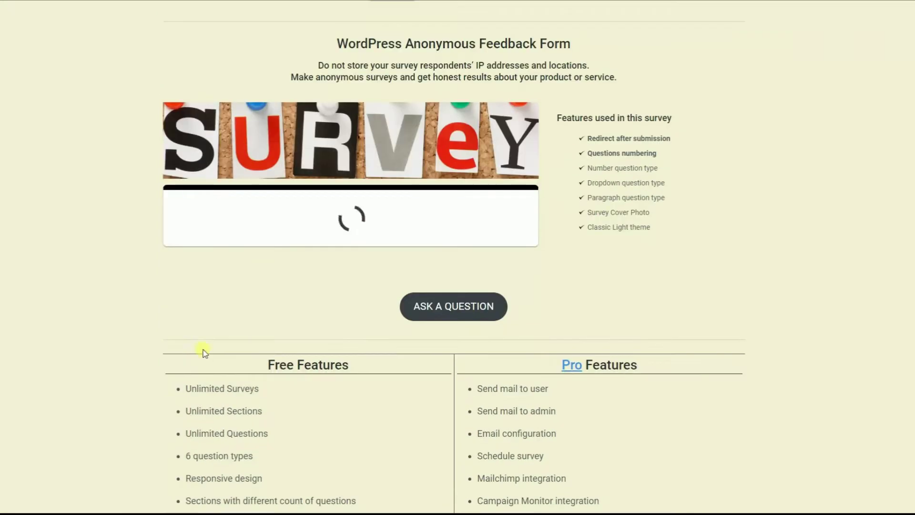
scroll(363, 318, "down", 2)
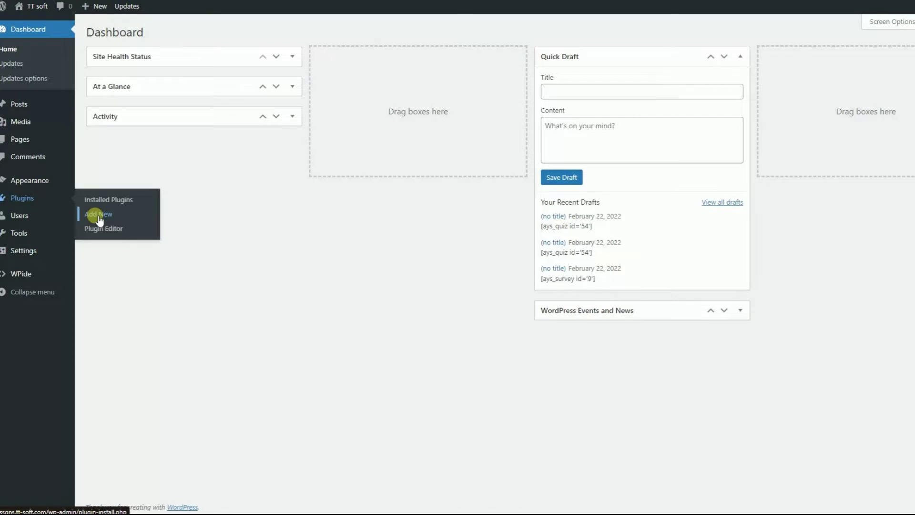
Step: Install and activate Survey Maker from Add New Plugins, then view its Surveys list
left_click(99, 214)
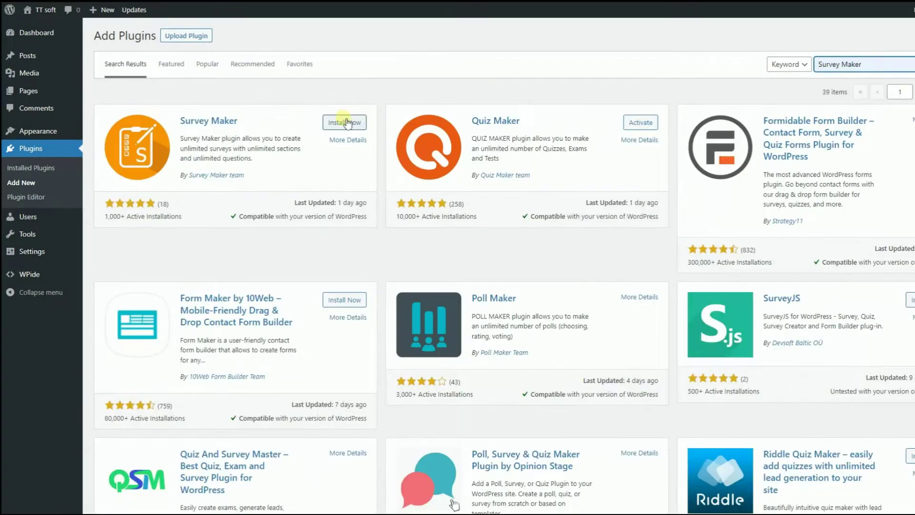
left_click(344, 122)
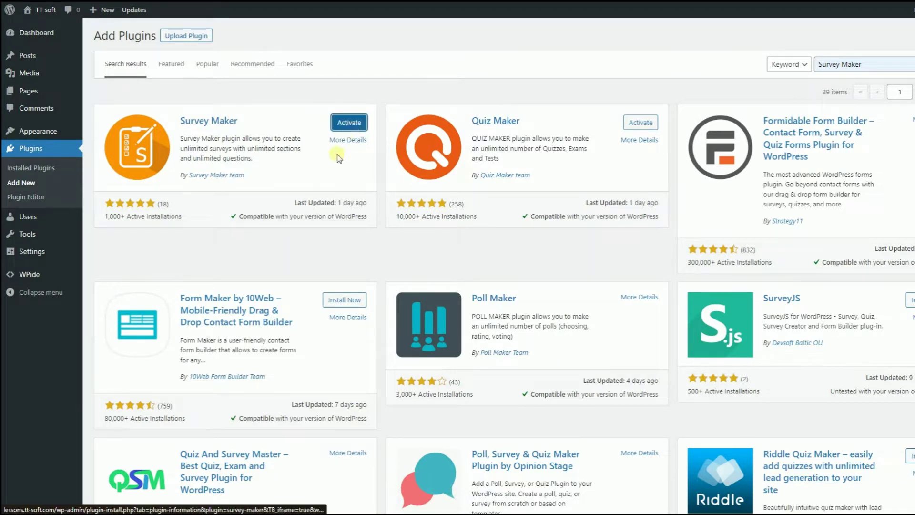
left_click(348, 123)
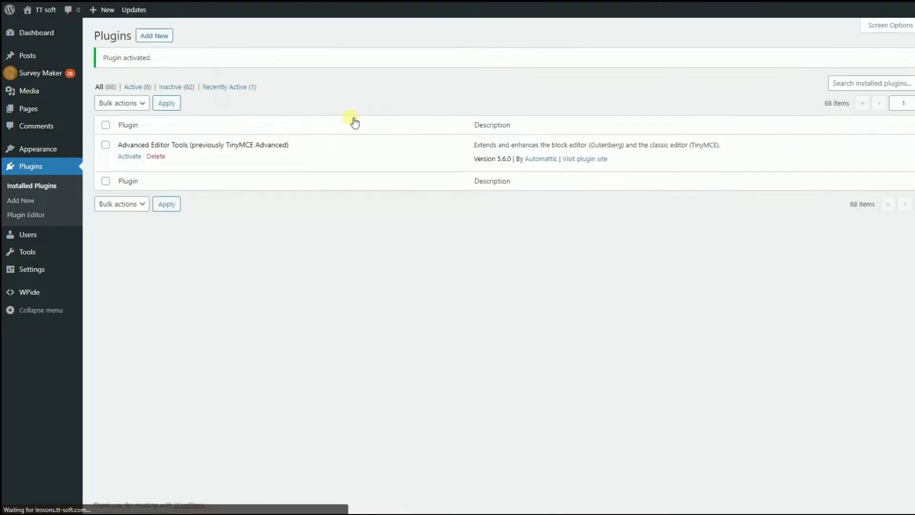
left_click(41, 72)
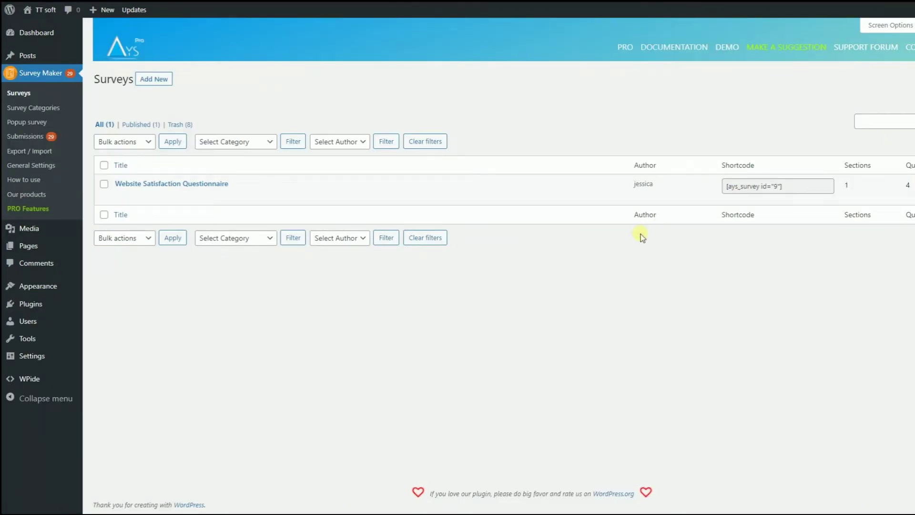
scroll(350, 210, "down", 3)
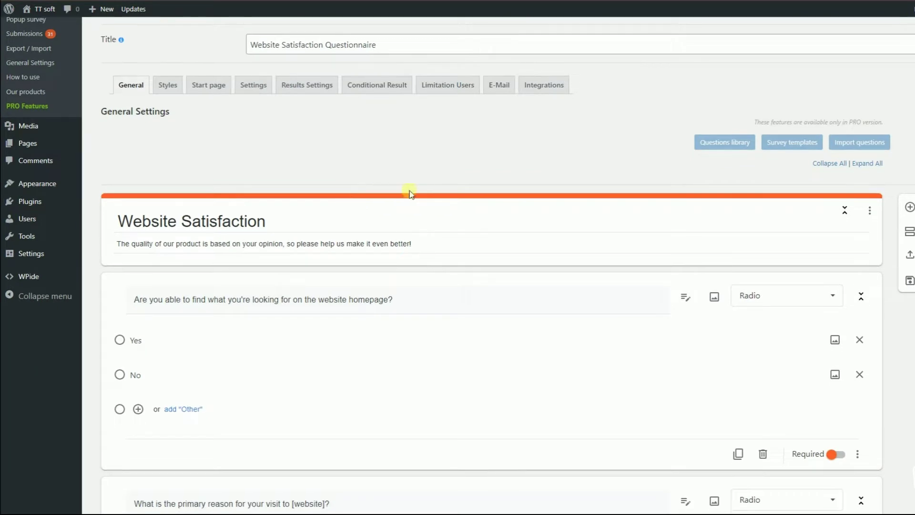
scroll(747, 209, "down", 2)
scroll(747, 209, "down", 3)
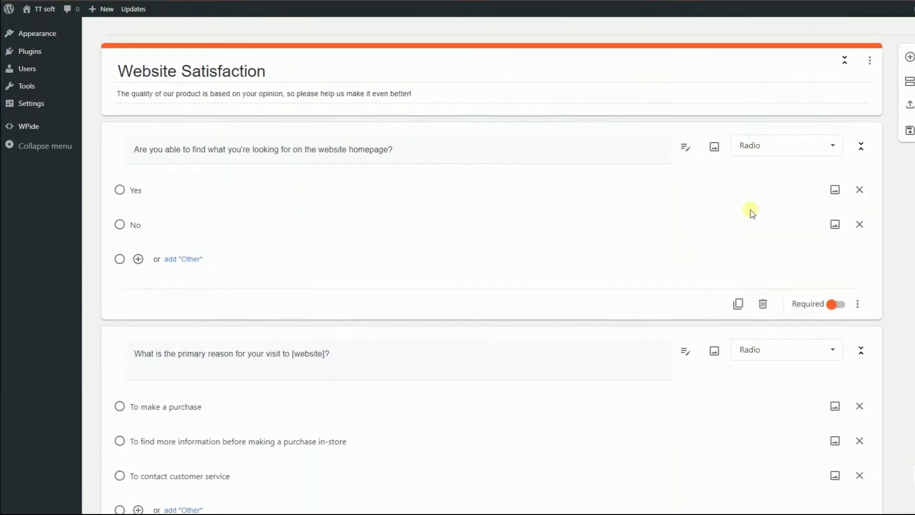
Step: Review the Website Satisfaction section title and keep the first question as Radio type
left_click(300, 66)
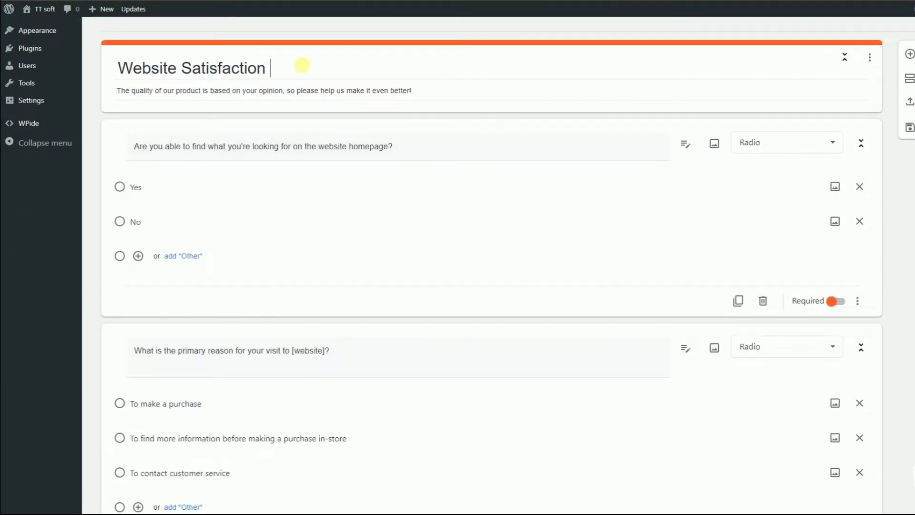
left_click(438, 101)
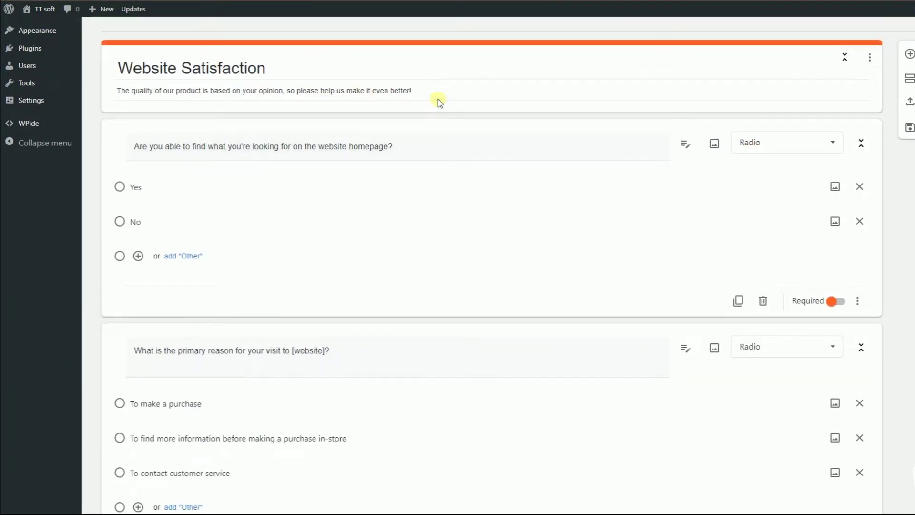
left_click(799, 146)
scroll(775, 187, "down", 3)
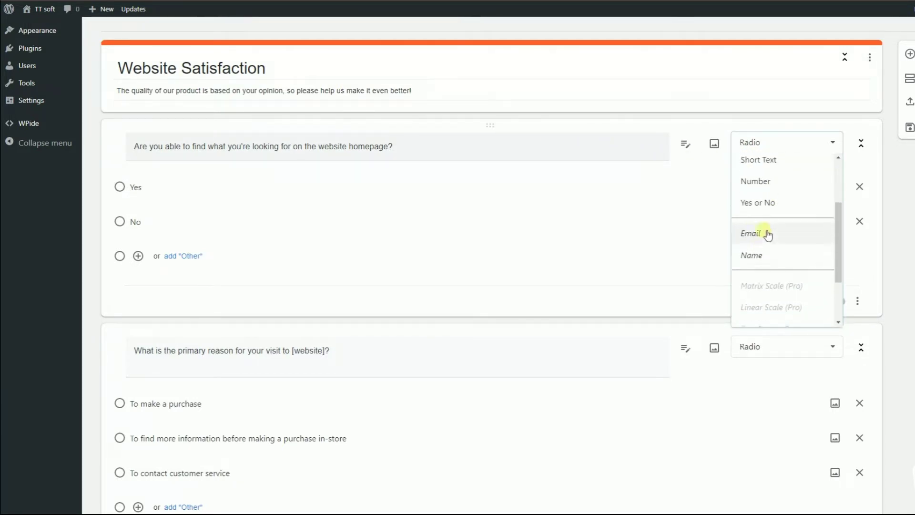
scroll(766, 240, "up", 3)
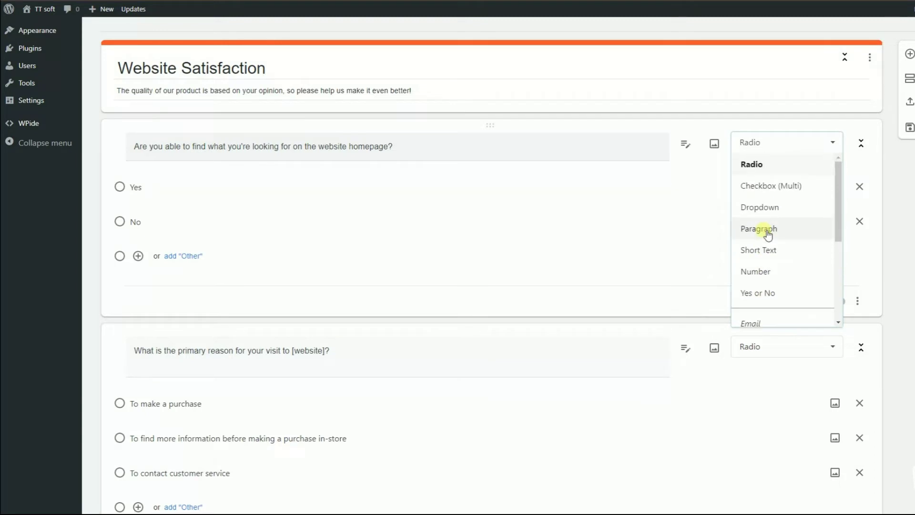
left_click(762, 144)
scroll(584, 248, "down", 5)
scroll(585, 248, "down", 5)
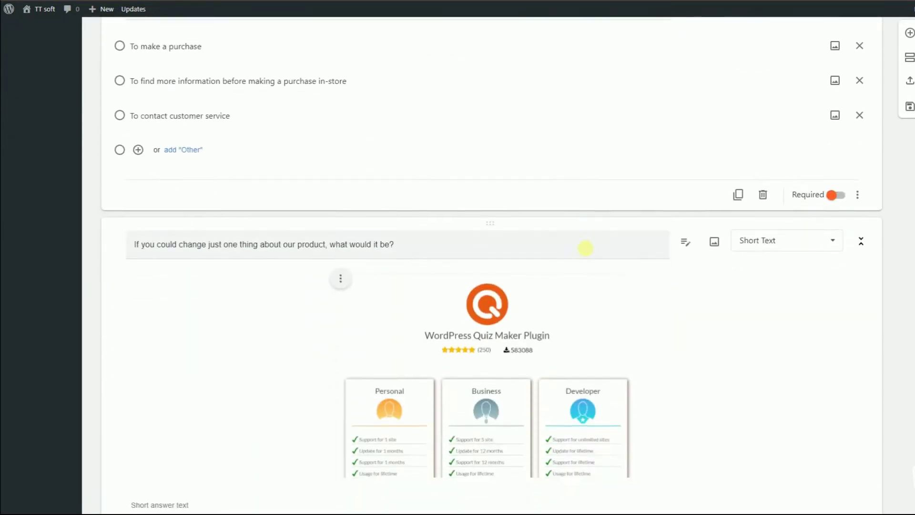
Step: Start adding an image to the product-change question, then dismiss the media library
left_click(714, 241)
left_click(907, 26)
scroll(680, 214, "down", 3)
scroll(658, 229, "down", 2)
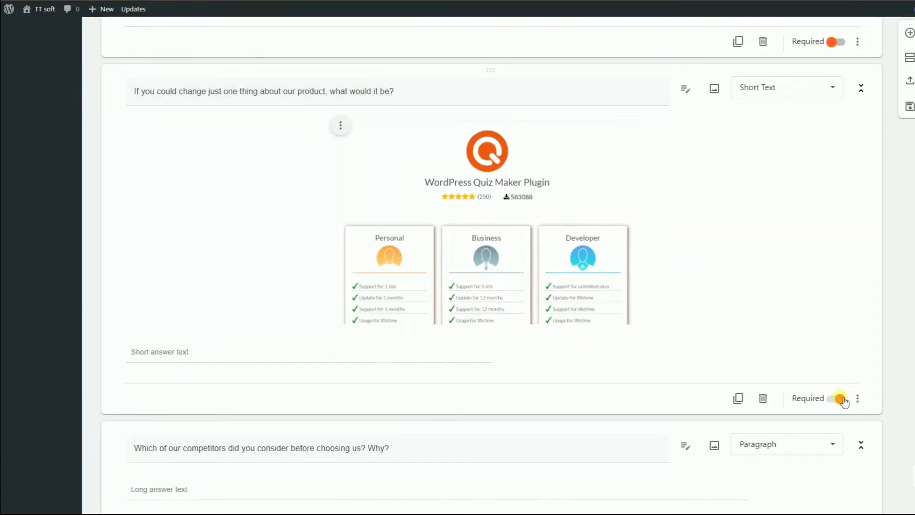
scroll(741, 265, "down", 3)
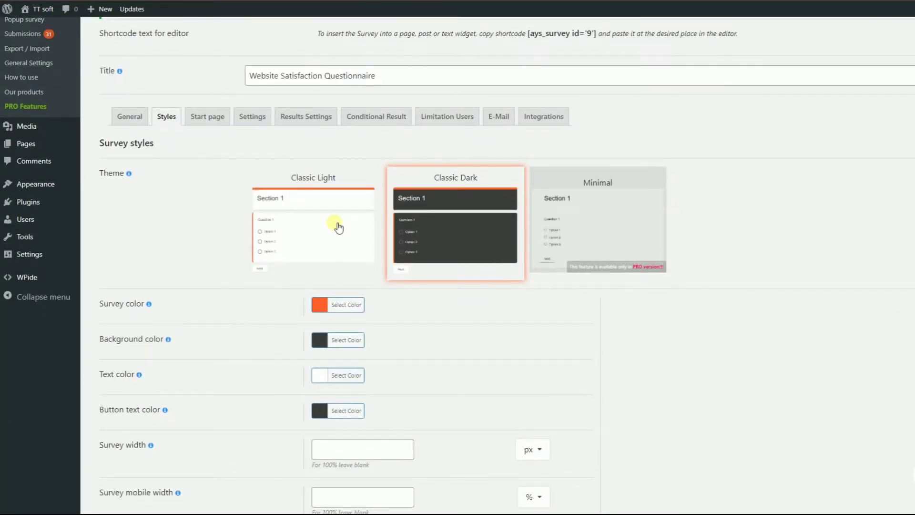
Step: Try the Classic Light theme, then apply Classic Dark to the survey
left_click(336, 225)
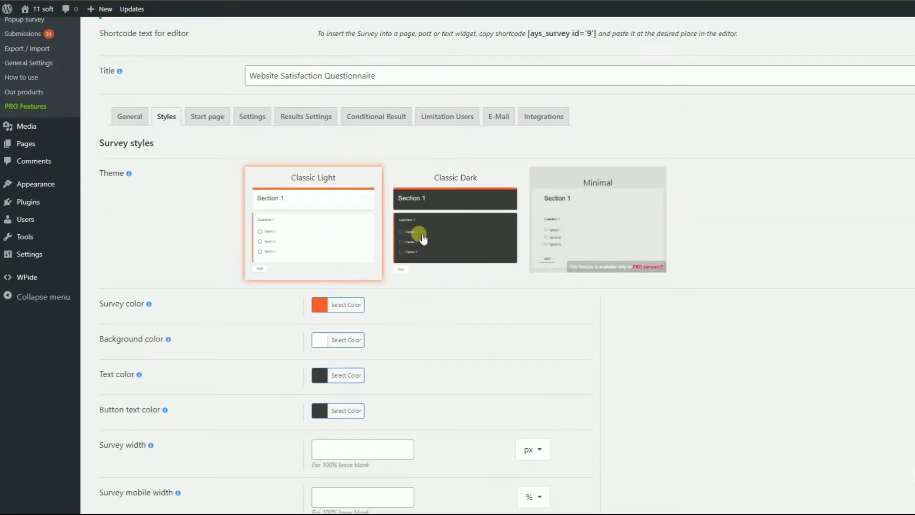
left_click(457, 235)
scroll(462, 239, "down", 1)
scroll(462, 238, "down", 2)
scroll(458, 235, "down", 3)
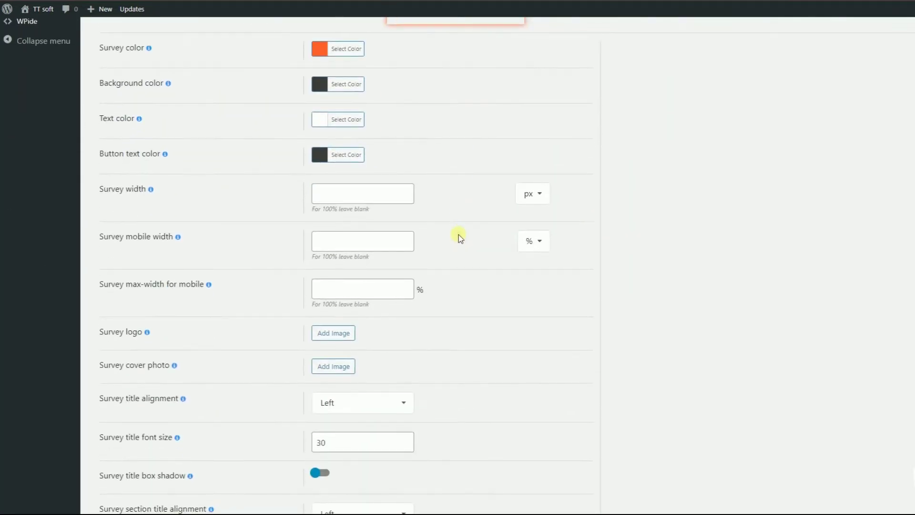
scroll(458, 235, "down", 1)
scroll(458, 234, "down", 1)
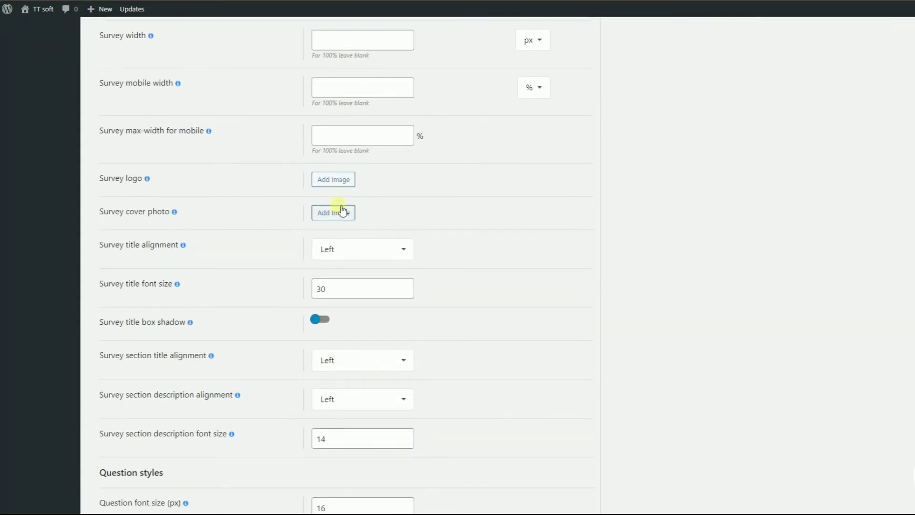
scroll(341, 214, "down", 1)
scroll(341, 214, "down", 2)
scroll(341, 214, "down", 4)
scroll(341, 213, "down", 2)
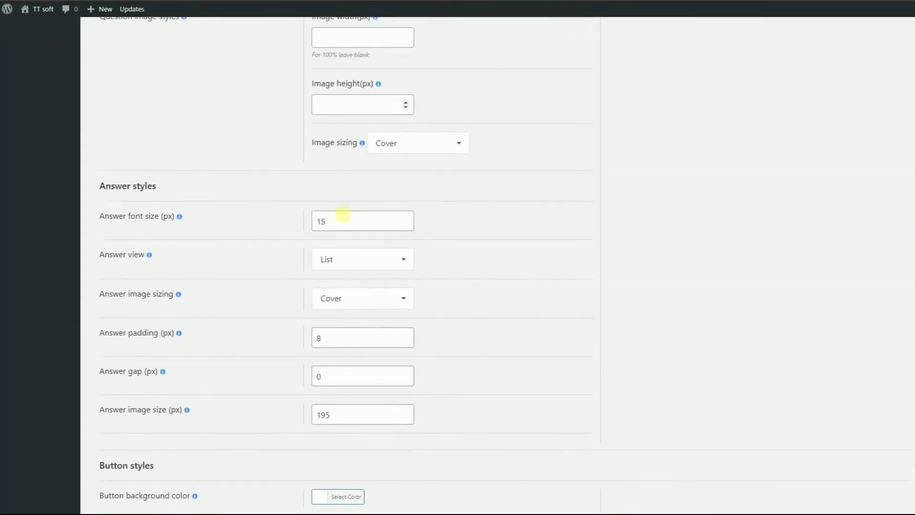
scroll(340, 213, "down", 3)
scroll(348, 215, "down", 3)
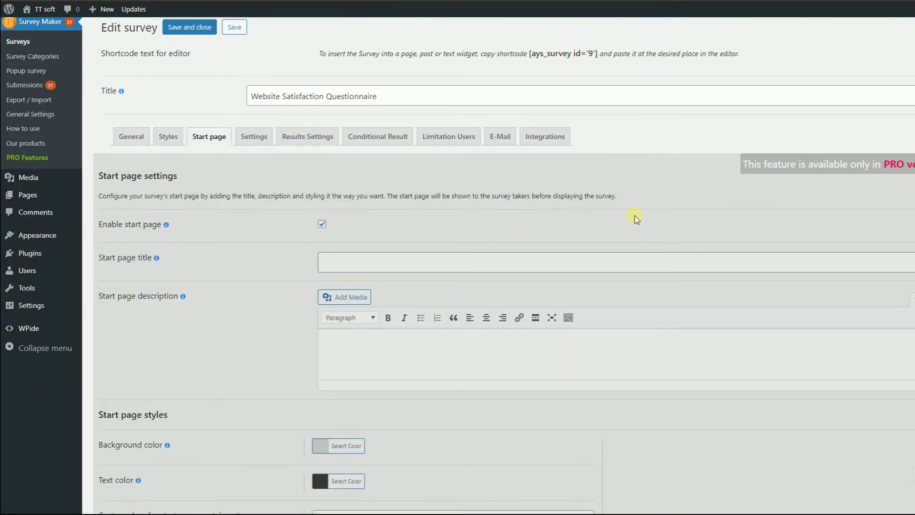
scroll(635, 214, "down", 2)
scroll(634, 214, "down", 3)
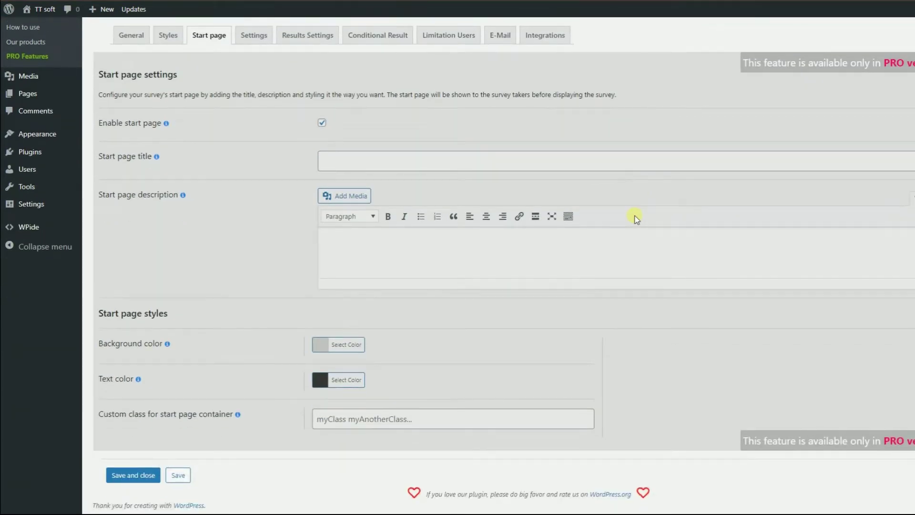
scroll(635, 217, "up", 2)
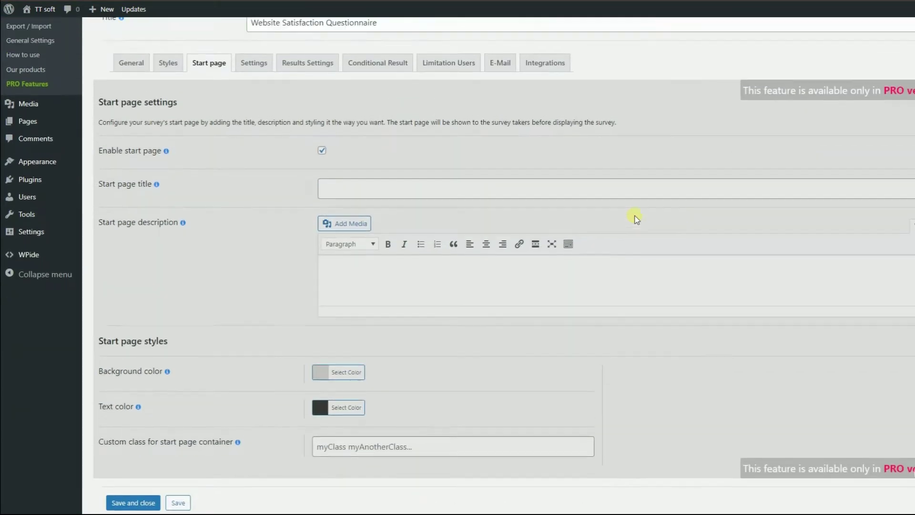
scroll(635, 217, "up", 3)
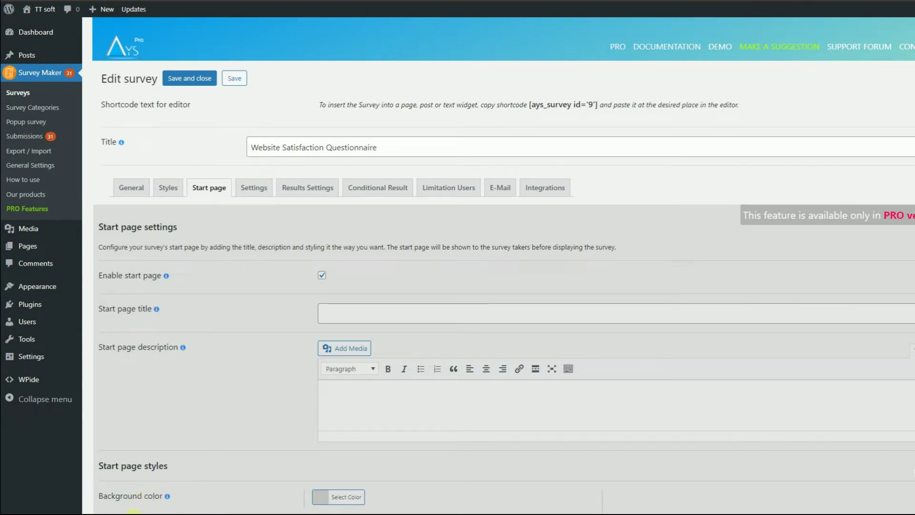
scroll(142, 501, "down", 3)
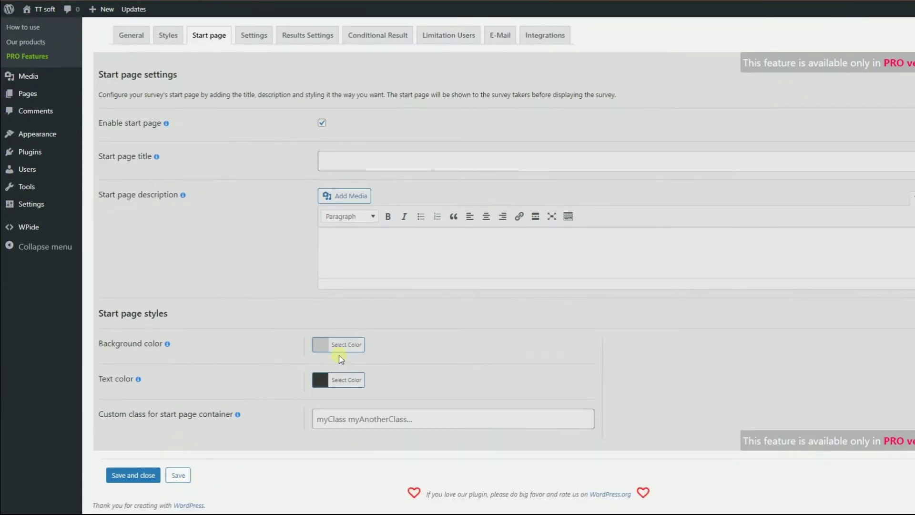
scroll(340, 357, "up", 3)
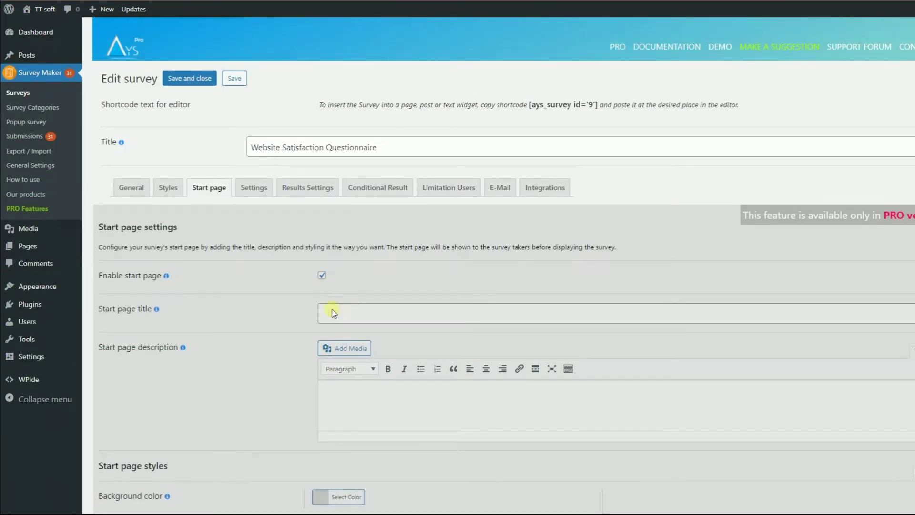
scroll(335, 315, "down", 1)
scroll(339, 350, "down", 2)
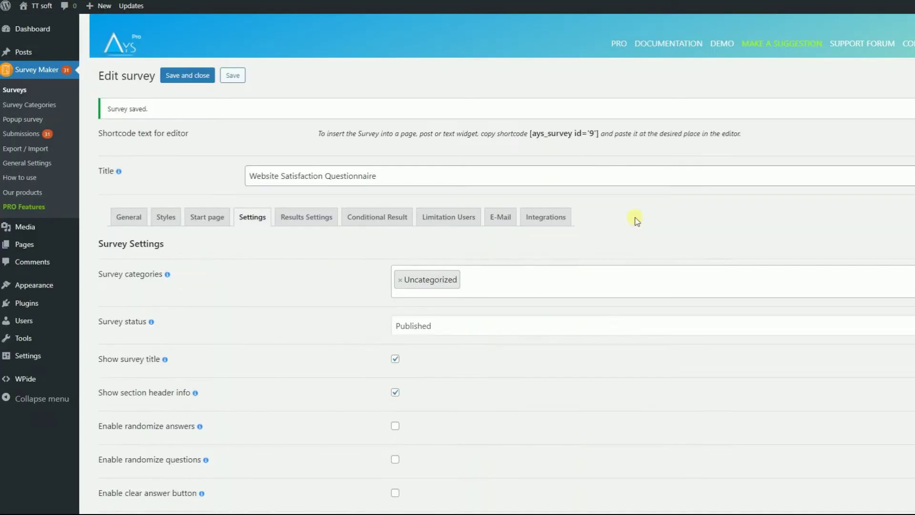
scroll(638, 221, "down", 1)
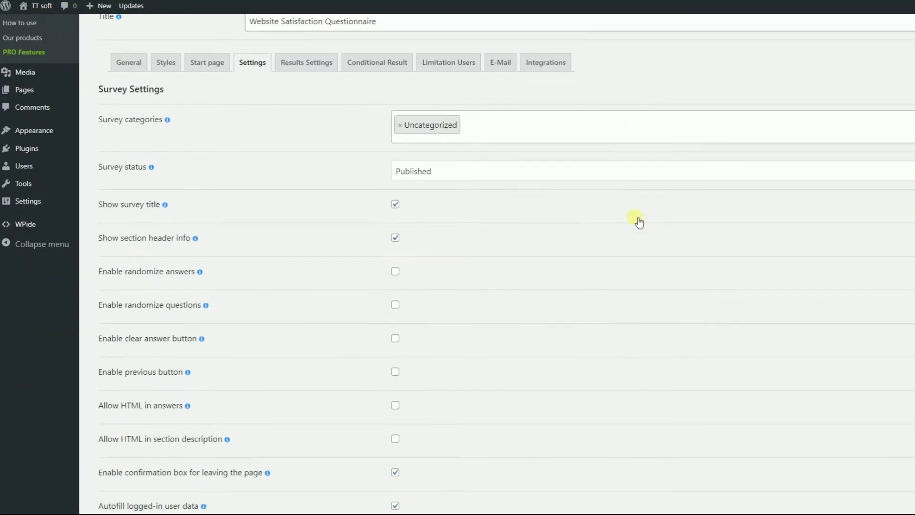
scroll(635, 220, "down", 1)
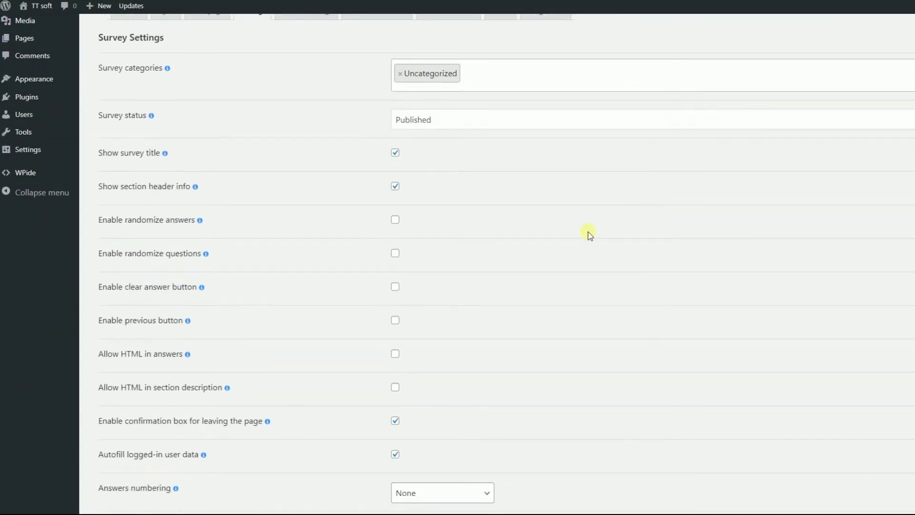
Step: Enable randomized question order for each survey taker
left_click(395, 252)
scroll(485, 243, "down", 2)
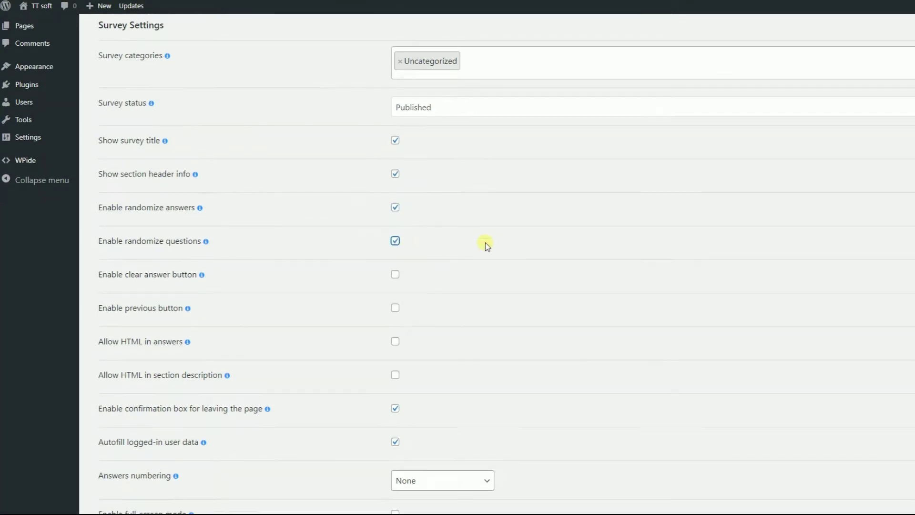
scroll(485, 243, "down", 2)
scroll(486, 243, "down", 2)
scroll(485, 242, "down", 2)
scroll(486, 246, "down", 1)
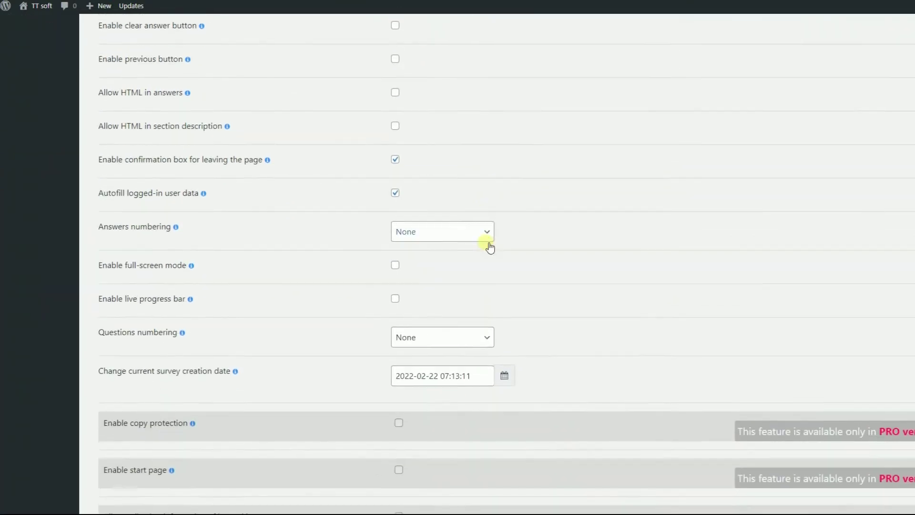
scroll(486, 245, "down", 1)
scroll(486, 245, "down", 2)
scroll(551, 236, "down", 2)
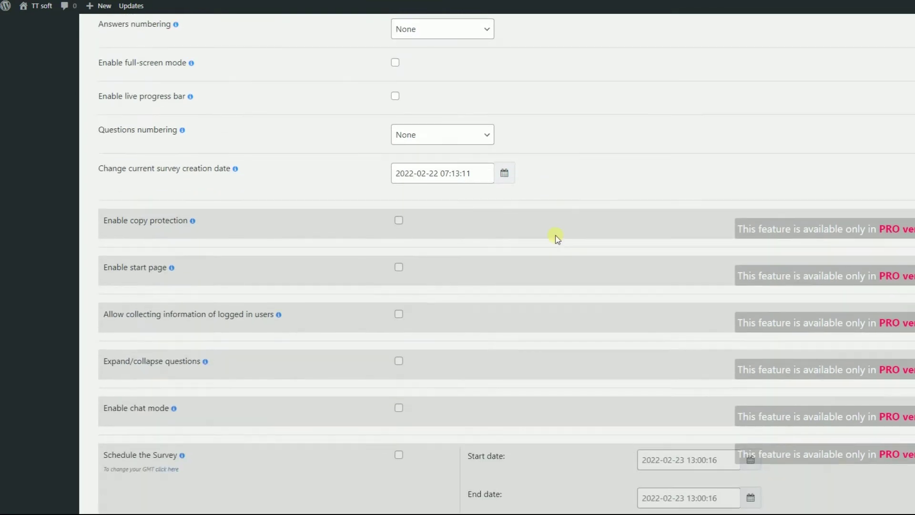
scroll(554, 236, "down", 1)
scroll(556, 238, "down", 1)
scroll(556, 237, "down", 2)
scroll(556, 238, "down", 2)
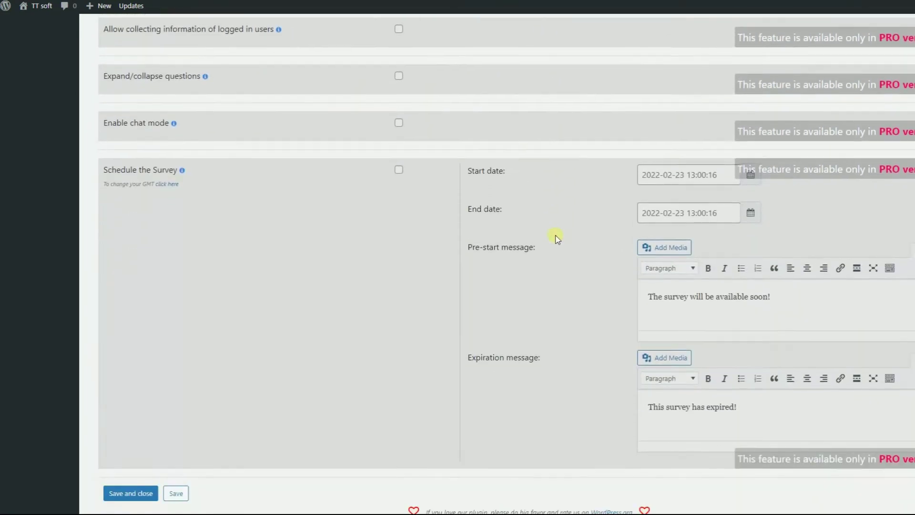
scroll(556, 238, "down", 1)
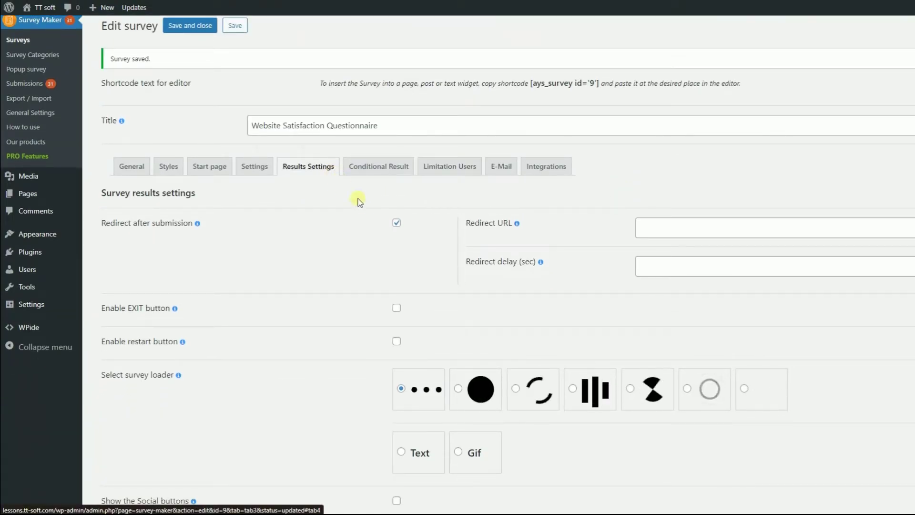
Step: Toggle redirect after submission and show social share buttons in Results Settings
left_click(396, 222)
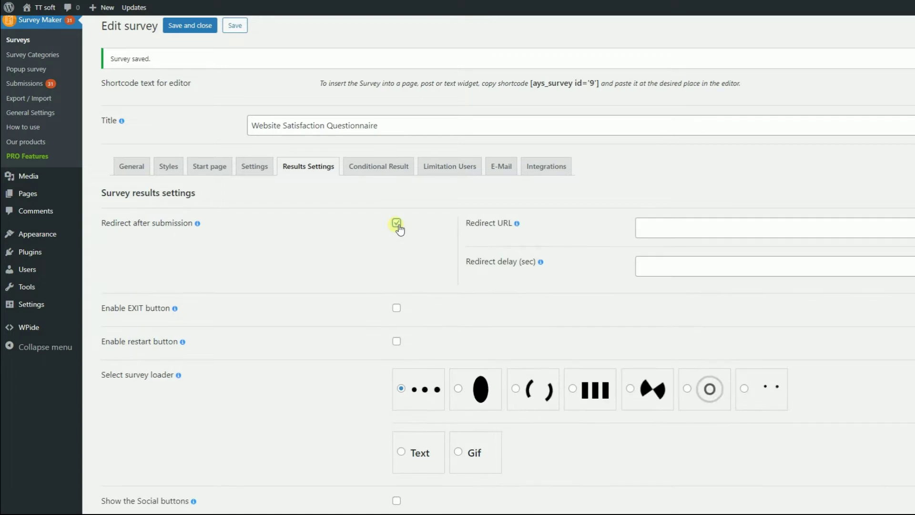
scroll(398, 227, "down", 3)
scroll(398, 226, "down", 3)
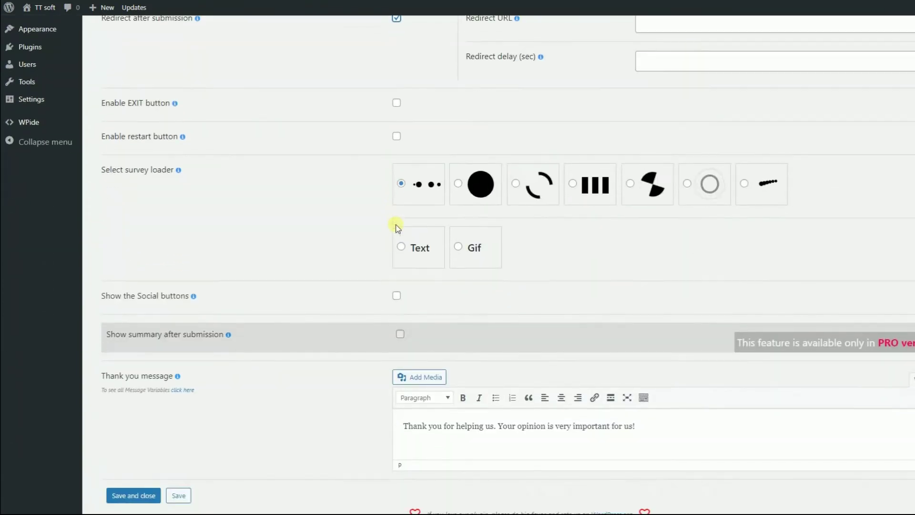
scroll(395, 228, "down", 1)
left_click(396, 274)
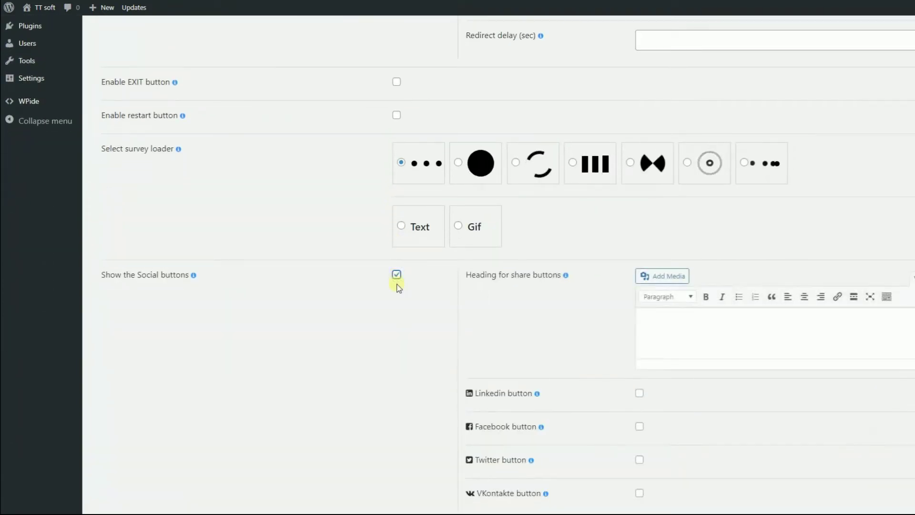
scroll(397, 285, "down", 3)
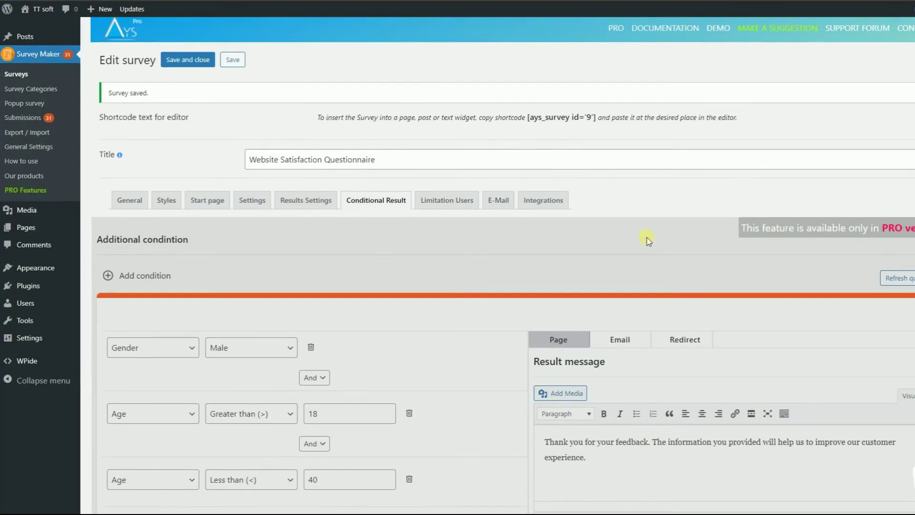
scroll(647, 241, "down", 2)
scroll(646, 241, "down", 3)
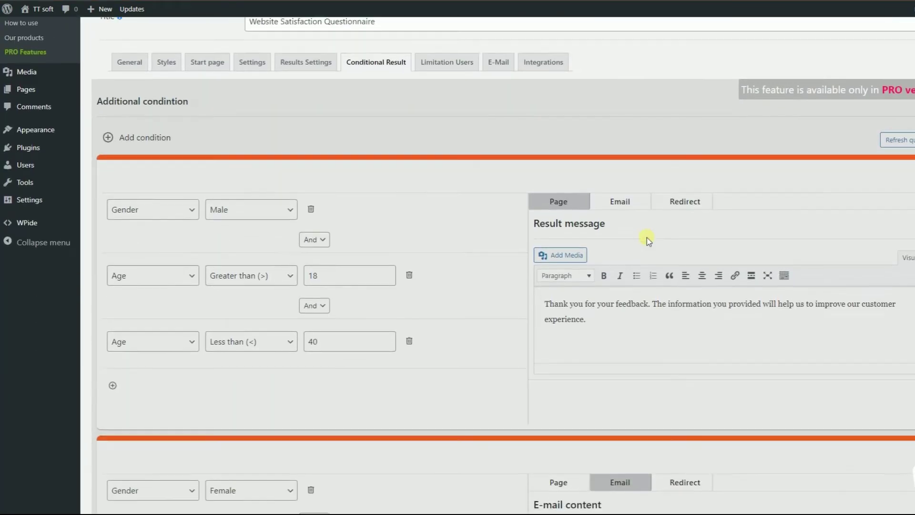
scroll(646, 241, "down", 2)
scroll(647, 241, "down", 3)
scroll(647, 241, "down", 2)
scroll(647, 242, "down", 2)
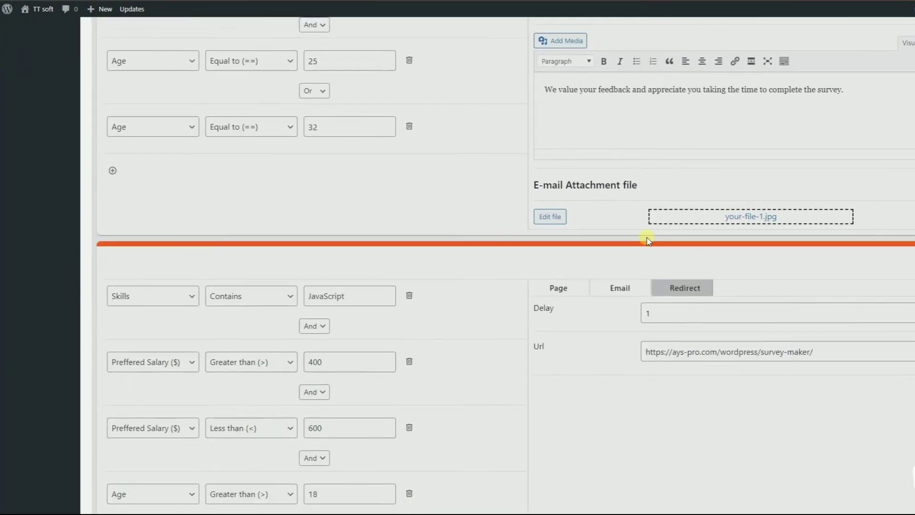
scroll(647, 241, "down", 2)
scroll(647, 241, "down", 1)
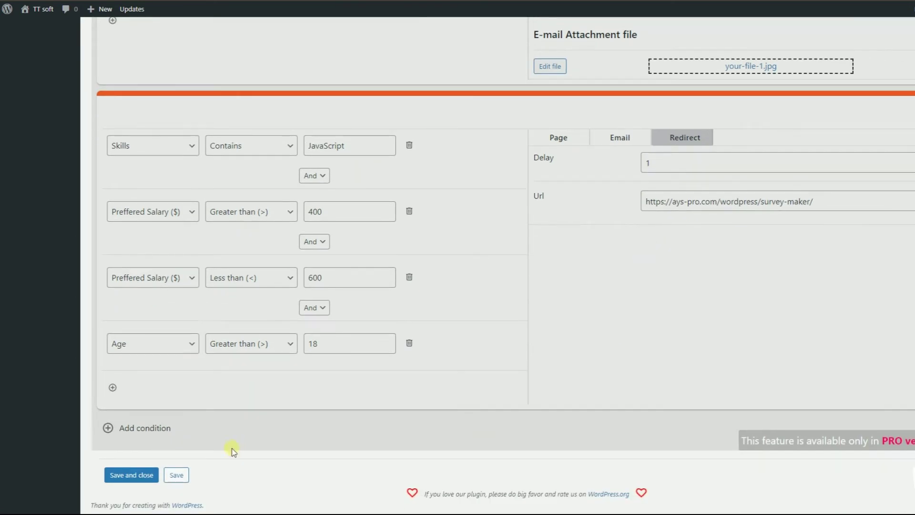
Step: Save the survey with its conditional result rules
left_click(177, 475)
scroll(284, 443, "up", 2)
scroll(284, 442, "up", 1)
scroll(285, 443, "up", 1)
scroll(284, 442, "up", 2)
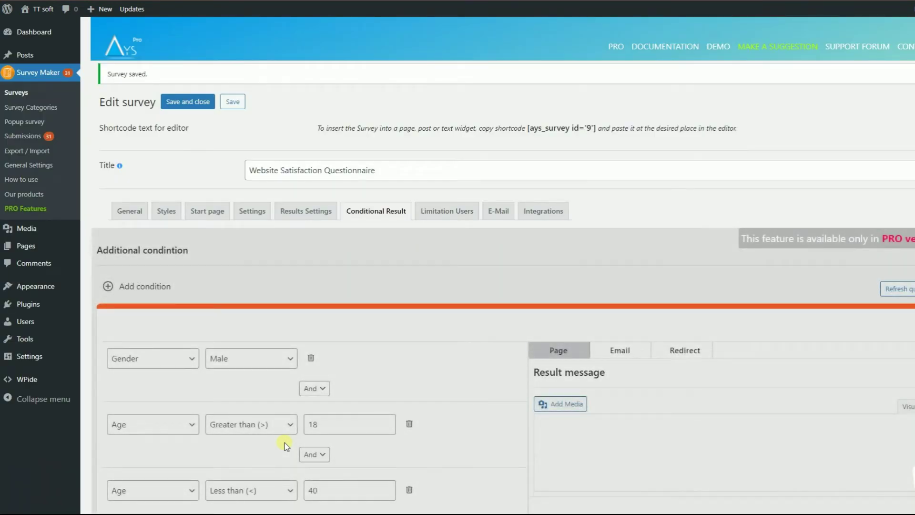
Step: Enable the per-user attempt limit detected by cookie and edit its limit message
left_click(447, 211)
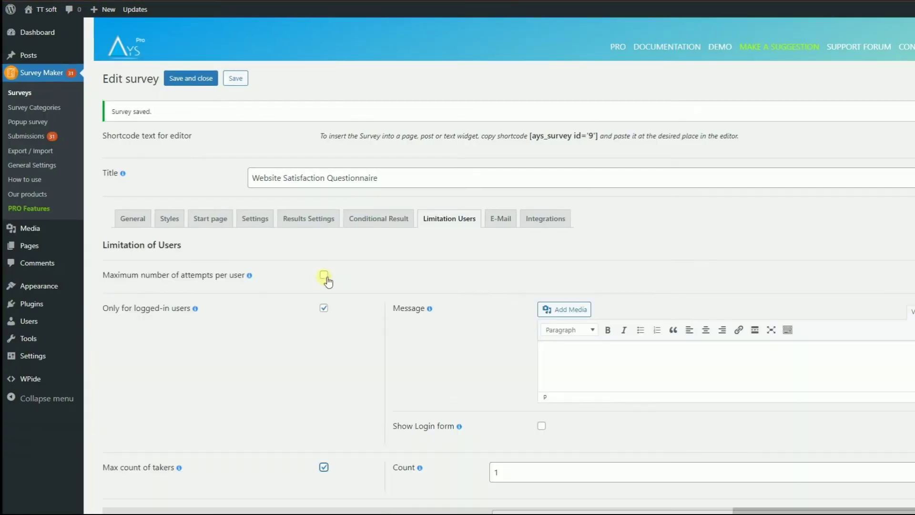
left_click(327, 278)
scroll(465, 323, "down", 1)
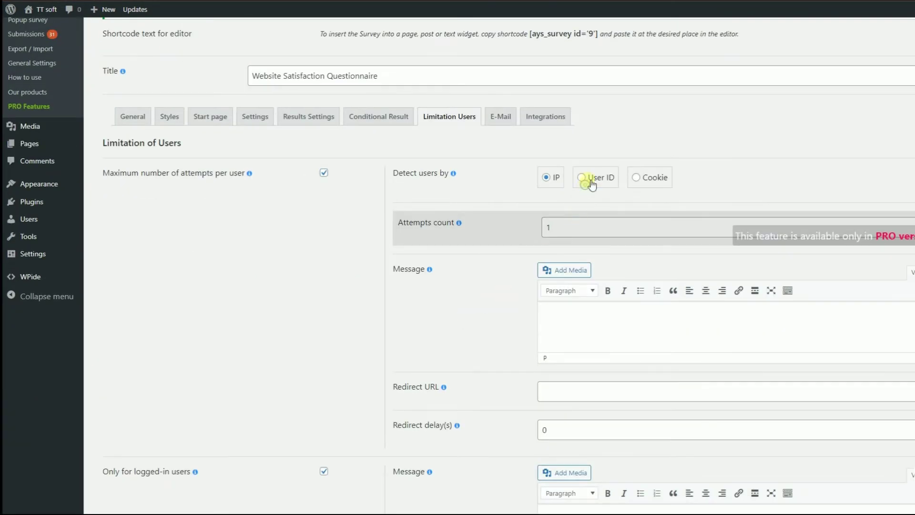
left_click(650, 178)
scroll(608, 279, "down", 2)
left_click(594, 194)
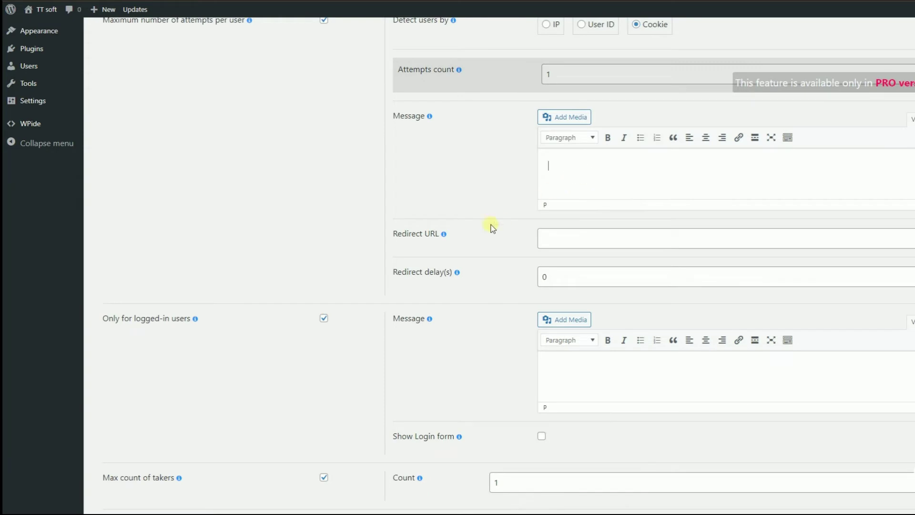
scroll(487, 248, "down", 1)
Step: Remove the logged-in-only restriction and set the maximum takers count to 10
left_click(324, 216)
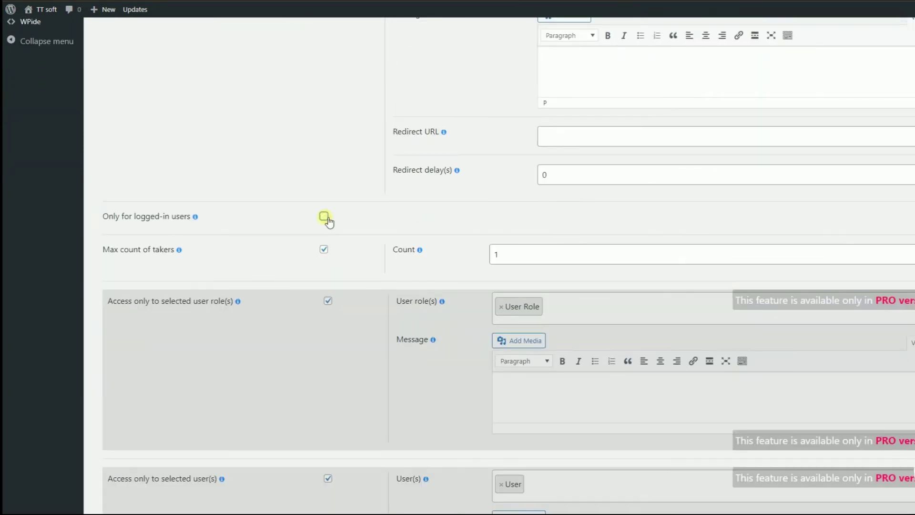
left_click(324, 250)
left_click(521, 253)
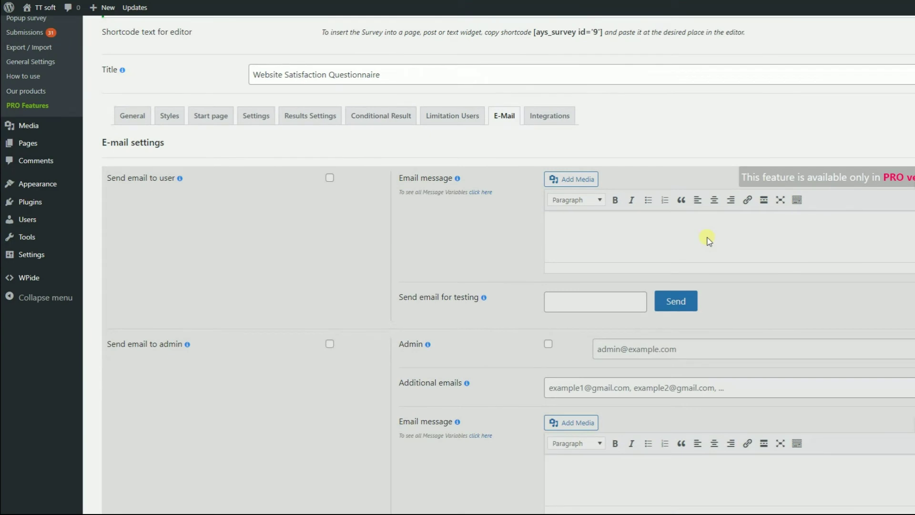
scroll(707, 240, "down", 2)
scroll(671, 196, "down", 4)
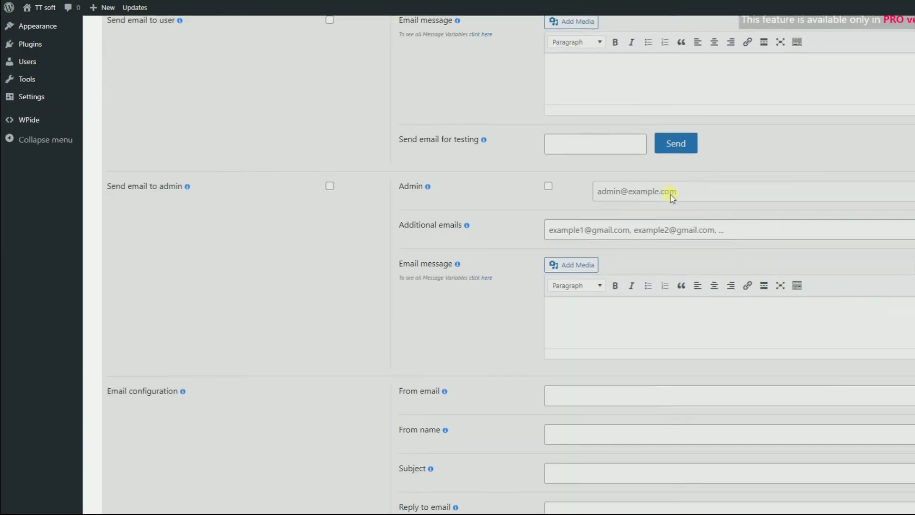
scroll(671, 196, "down", 3)
scroll(670, 197, "down", 3)
scroll(671, 196, "down", 3)
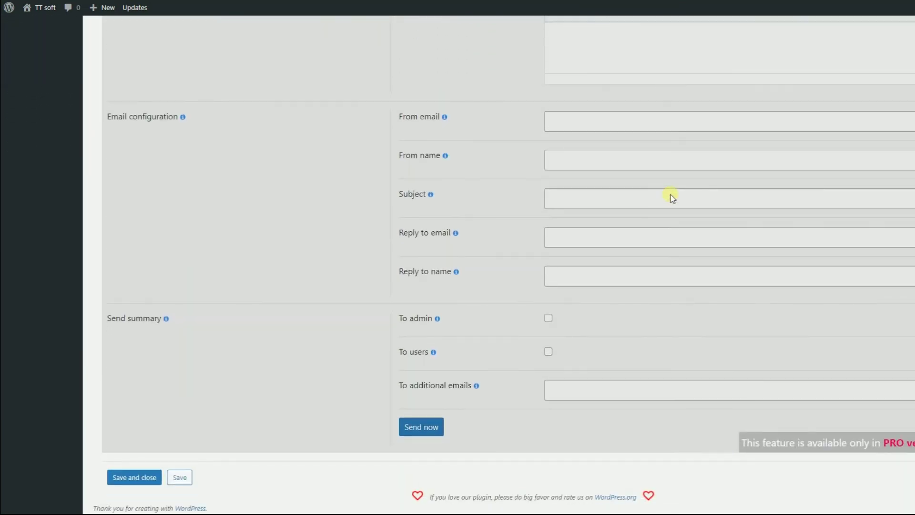
Step: Review the E-Mail and Integrations settings before saving and closing the survey
left_click_drag(742, 443, 914, 443)
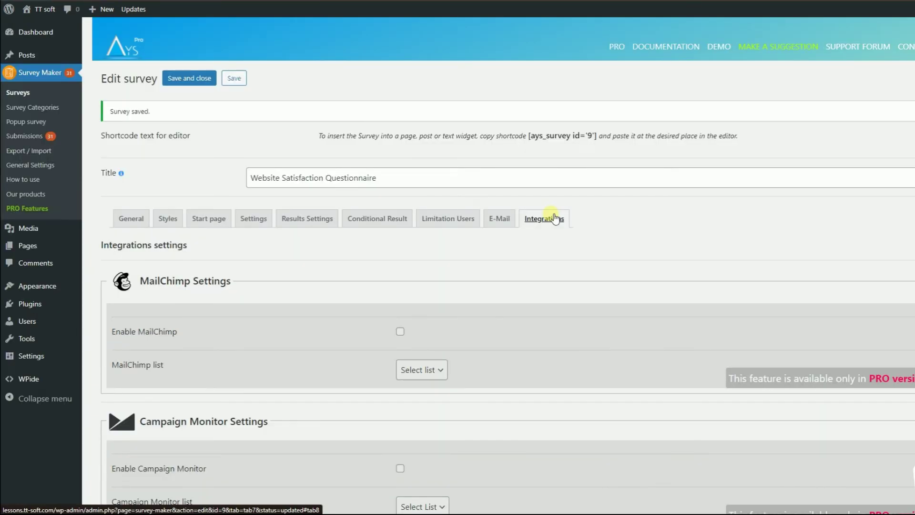
scroll(554, 218, "down", 2)
scroll(554, 218, "down", 3)
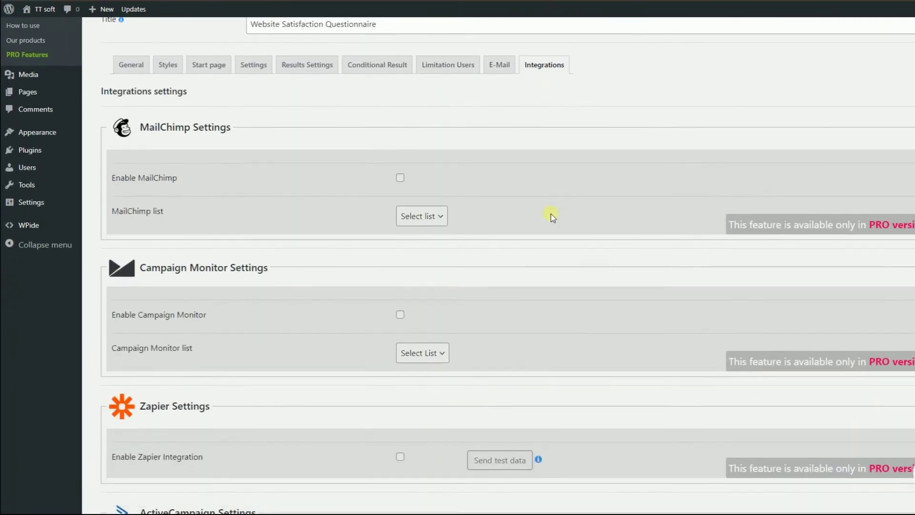
scroll(550, 214, "down", 3)
scroll(550, 214, "down", 4)
scroll(551, 214, "down", 3)
scroll(551, 215, "down", 3)
scroll(543, 222, "down", 2)
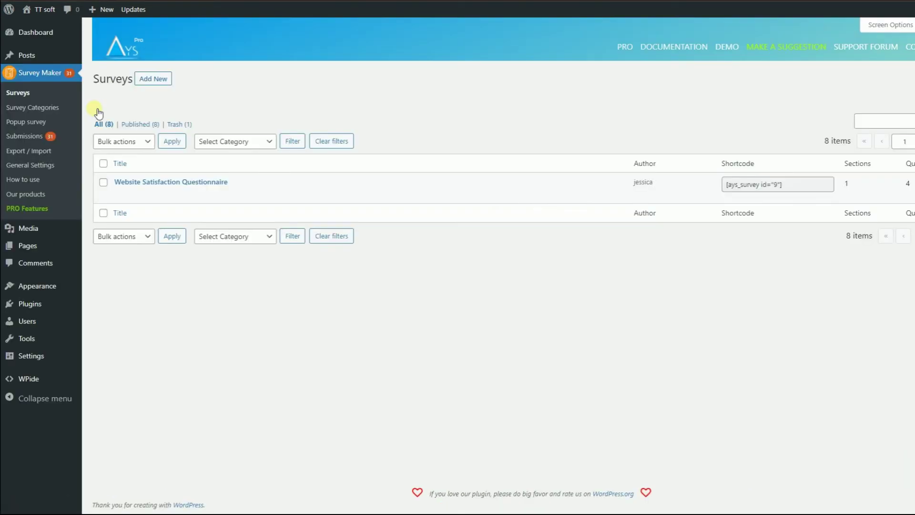
Step: Review Survey Categories and the questionnaire's submission details, then switch to the Import view
left_click(49, 107)
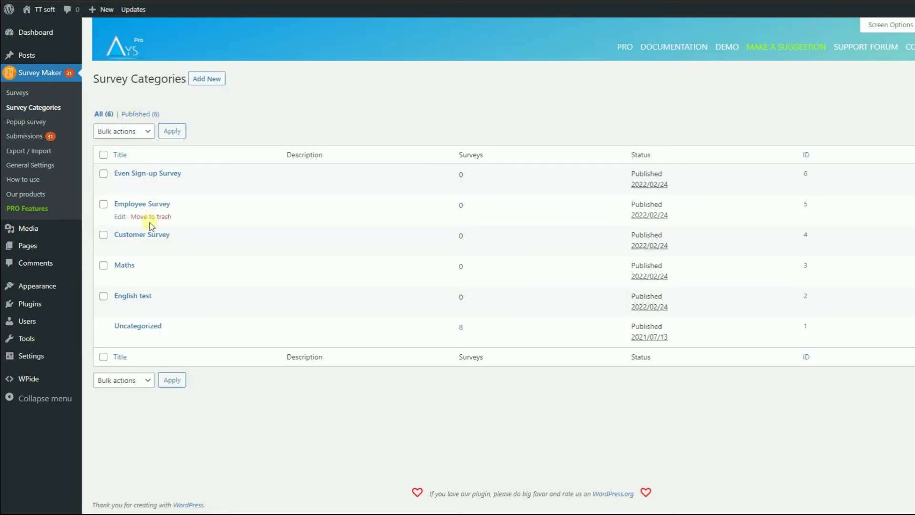
mouse_move(165, 180)
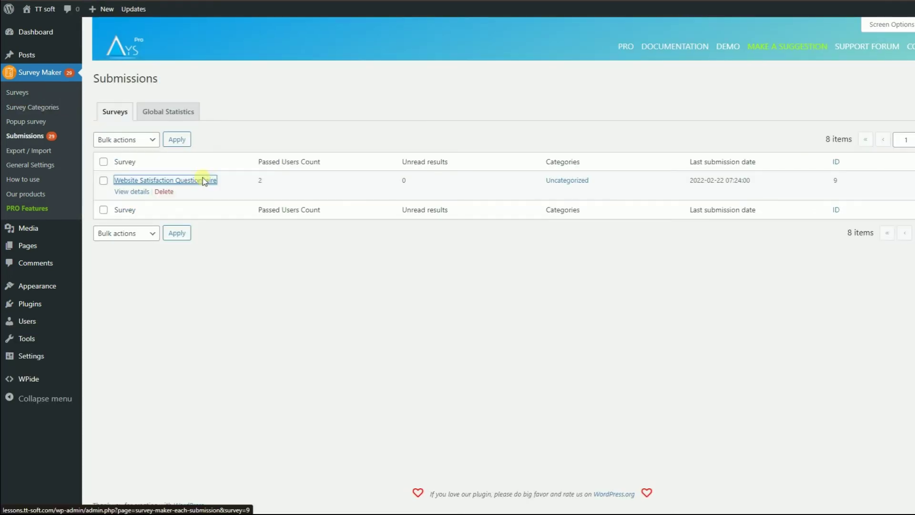
left_click(203, 182)
scroll(330, 217, "down", 5)
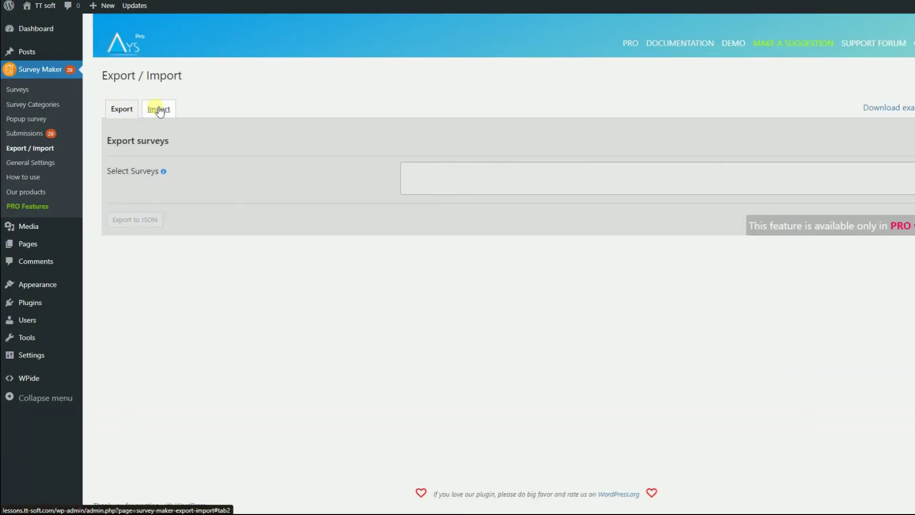
left_click(158, 109)
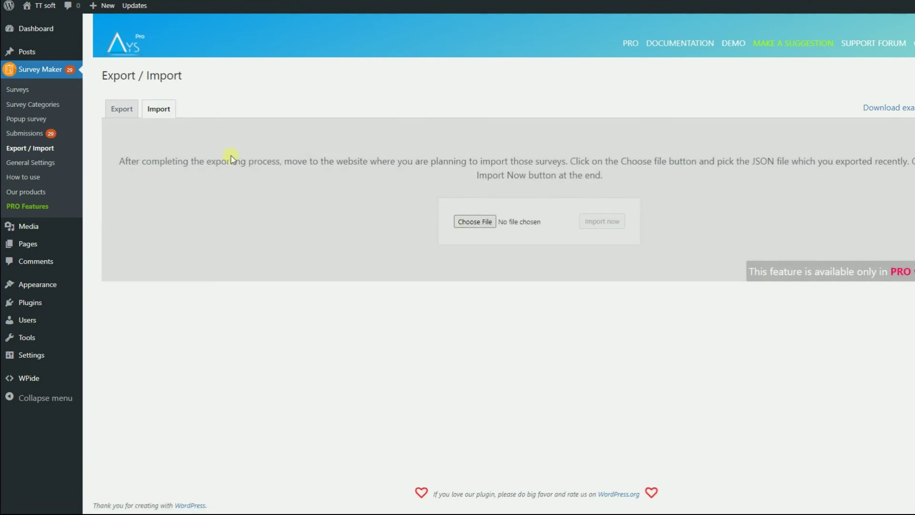
Step: Browse General Settings through the Message Variables, Buttons Texts and Shortcodes sections
left_click(30, 163)
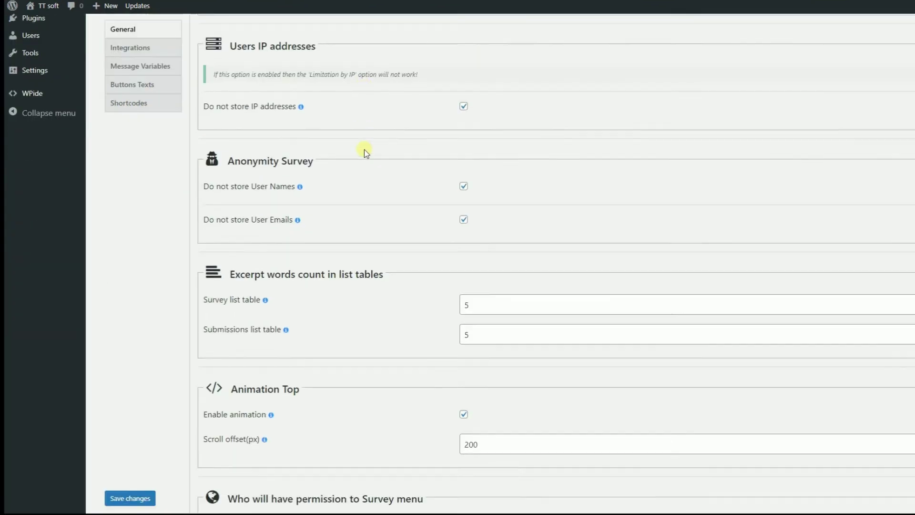
scroll(364, 150, "down", 5)
scroll(364, 153, "up", 5)
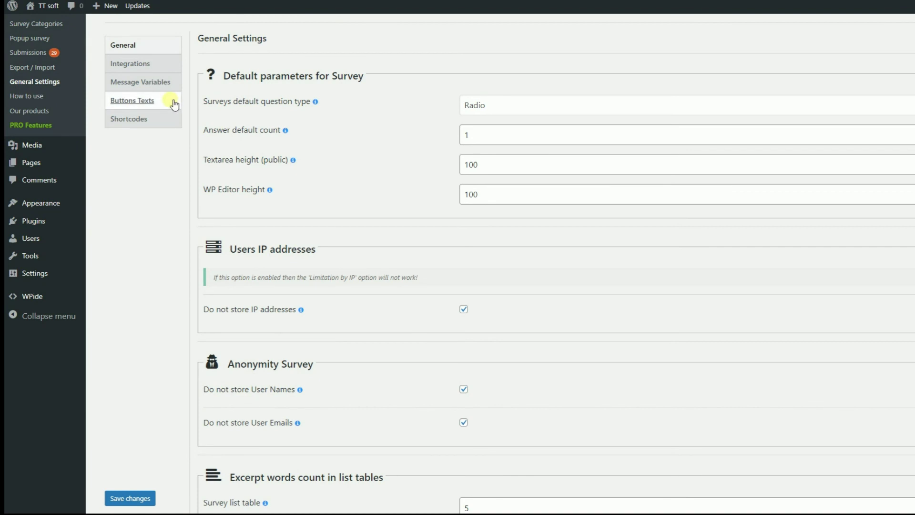
left_click(140, 81)
left_click(132, 101)
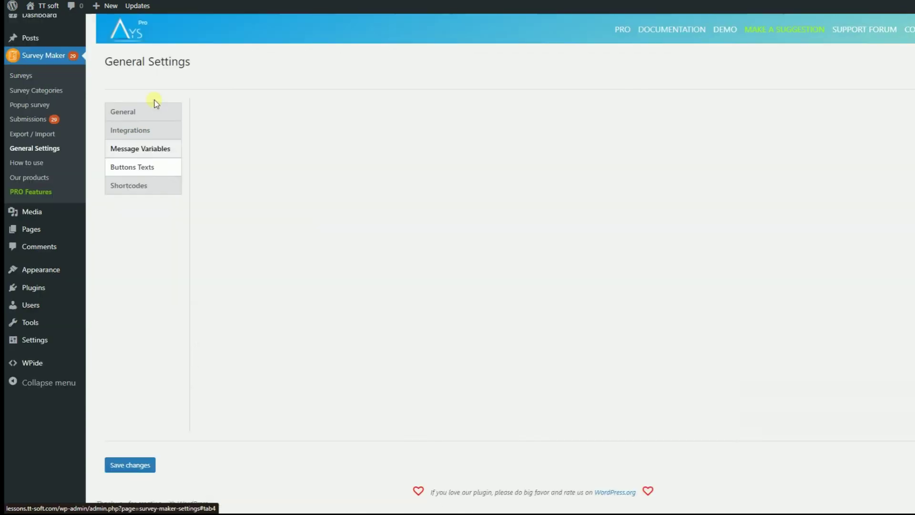
left_click(129, 186)
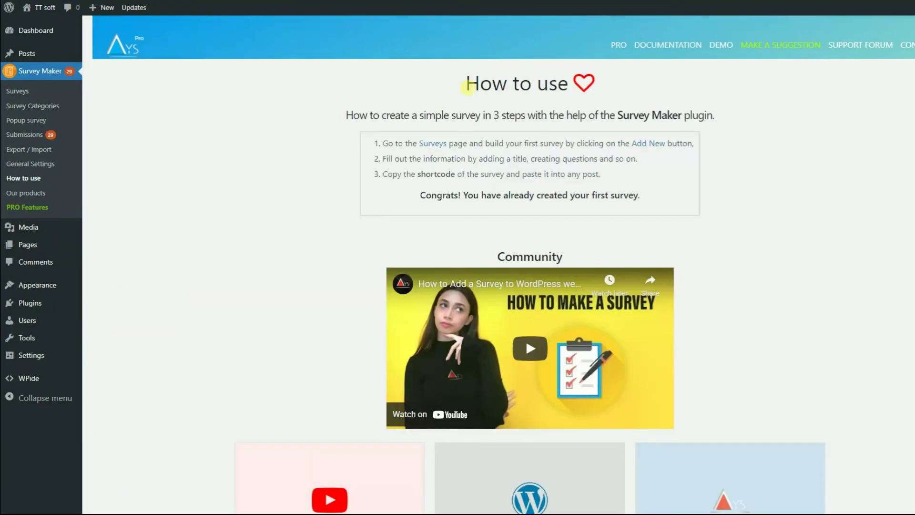
left_click_drag(466, 83, 565, 88)
left_click(756, 235)
scroll(762, 233, "down", 5)
scroll(762, 233, "down", 5)
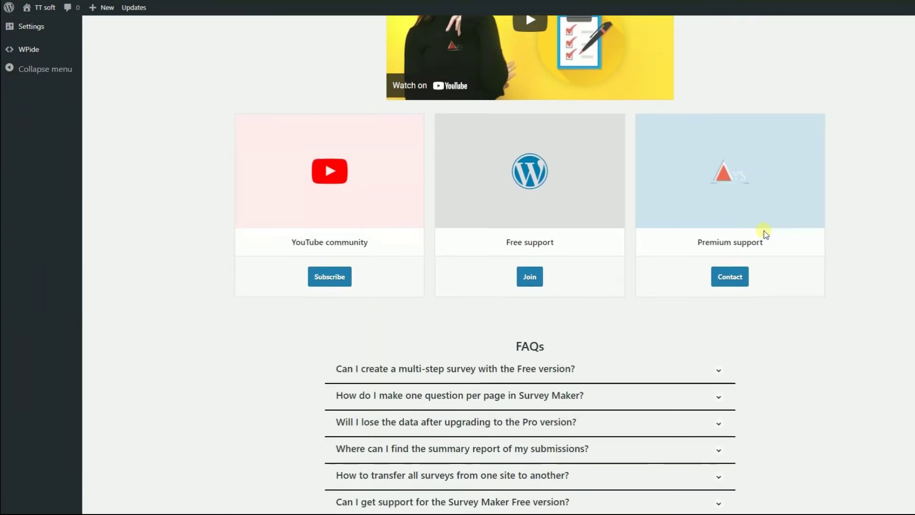
scroll(770, 233, "down", 5)
scroll(771, 233, "up", 10)
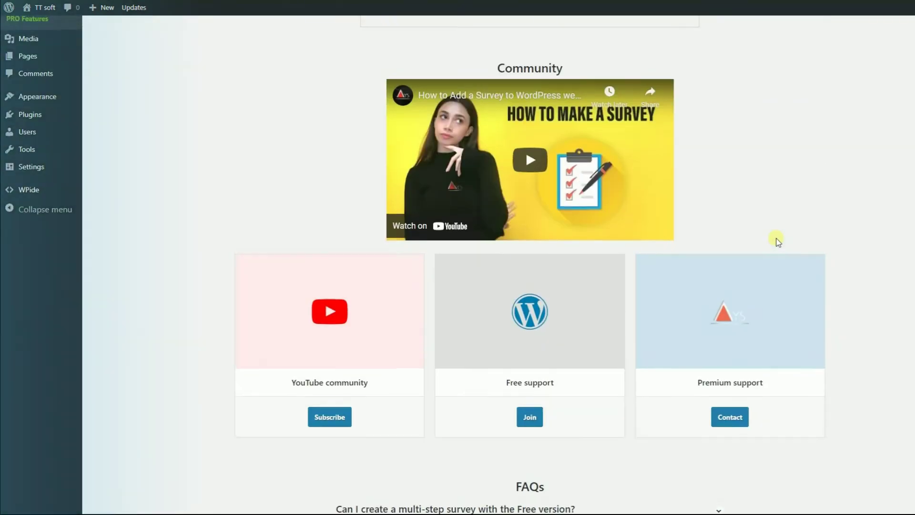